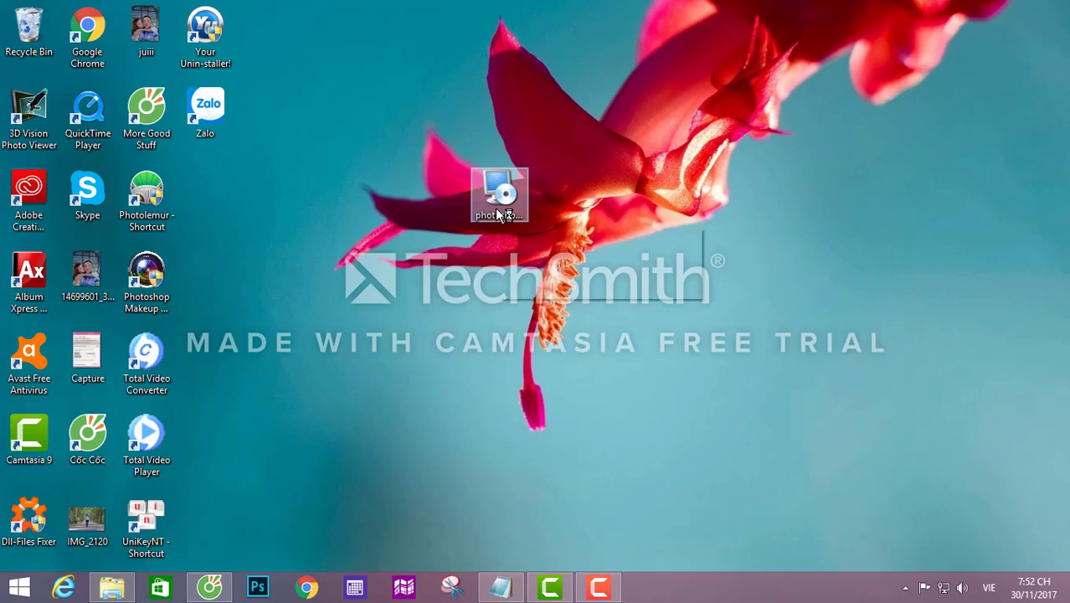
# - Install Photoshop Makeup 4.0.3 into C:\Photoshop Makeup with default start menu folder and no extra shortcuts
pyautogui.click(604, 308)
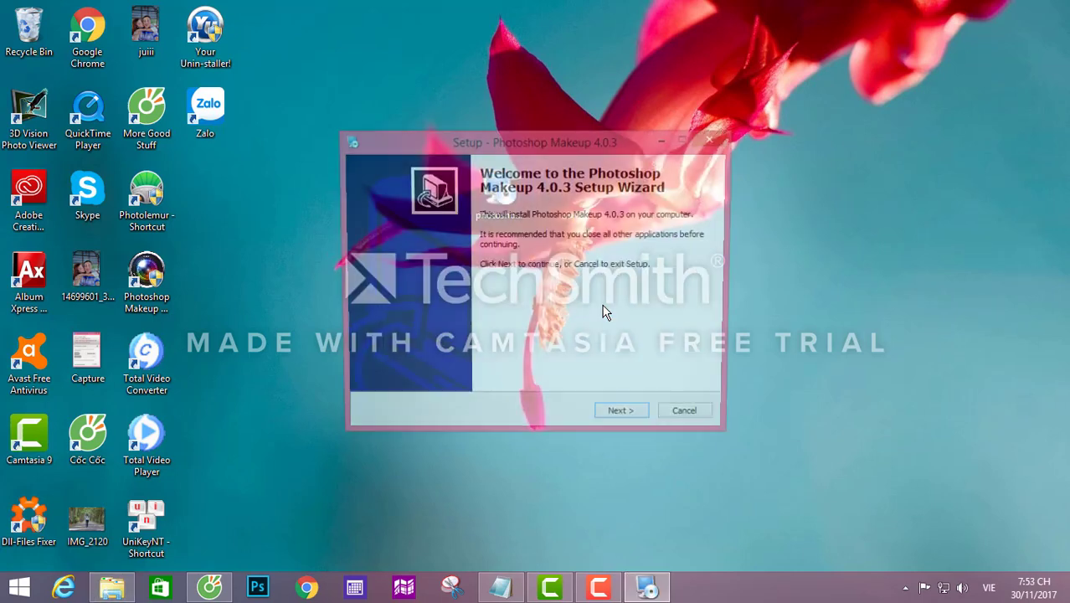
pyautogui.click(625, 419)
pyautogui.click(410, 371)
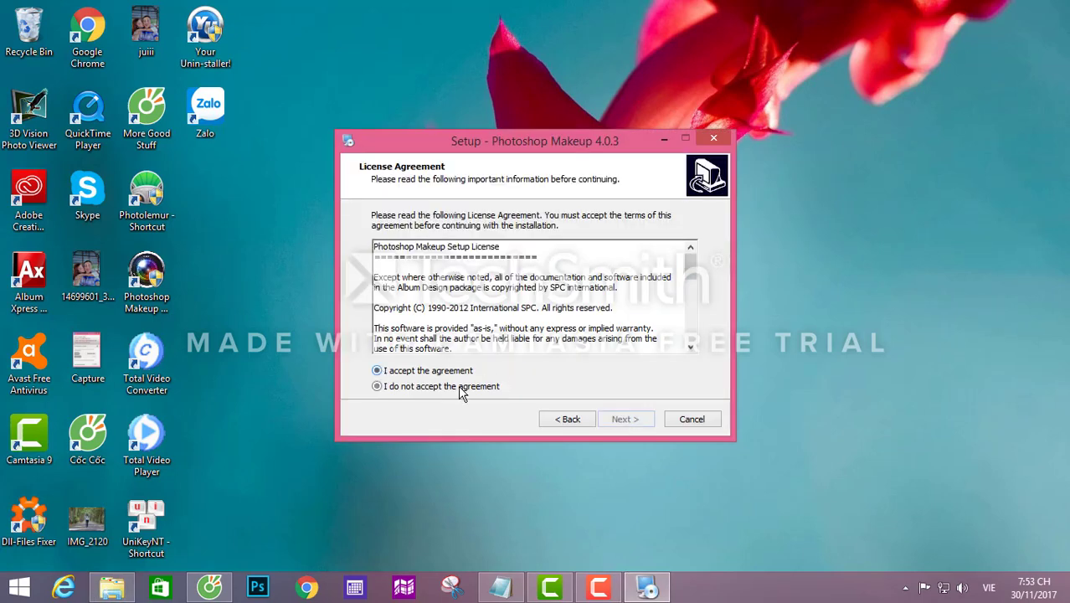
pyautogui.click(625, 419)
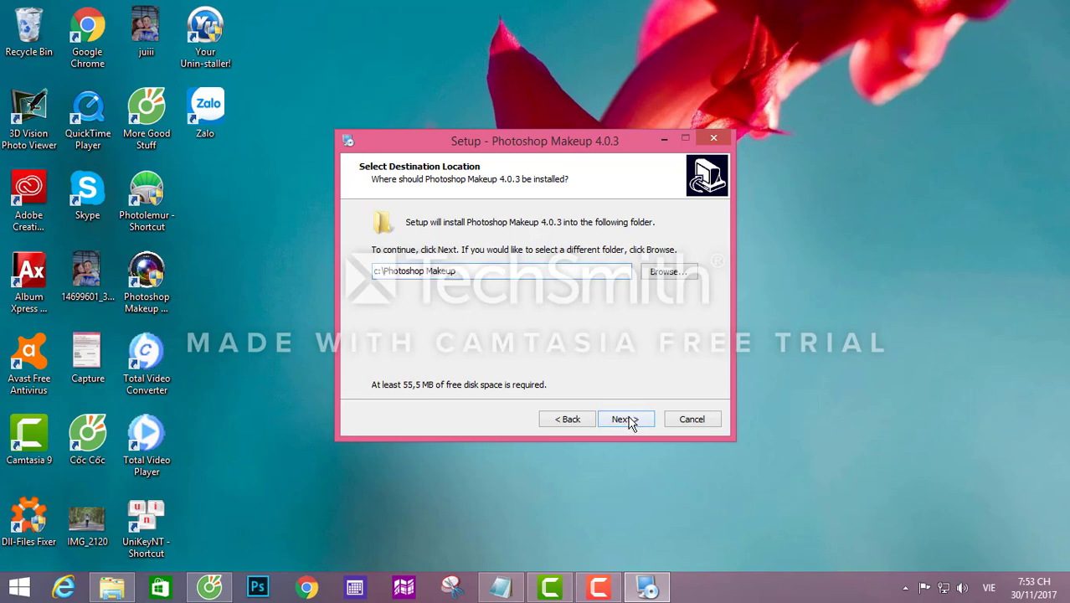
pyautogui.click(628, 419)
pyautogui.click(586, 366)
pyautogui.click(623, 423)
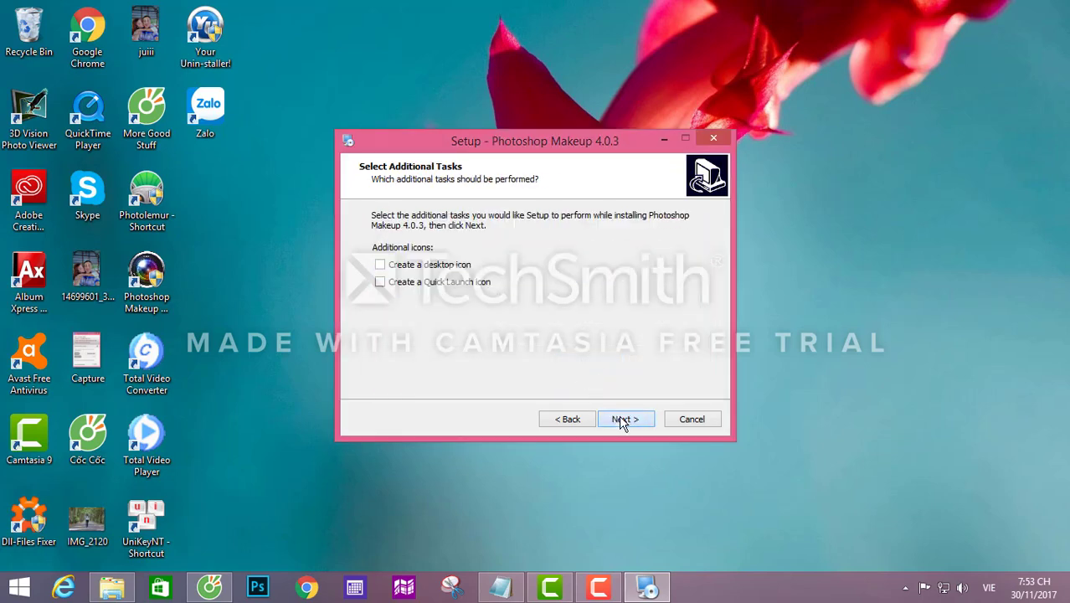
pyautogui.click(622, 418)
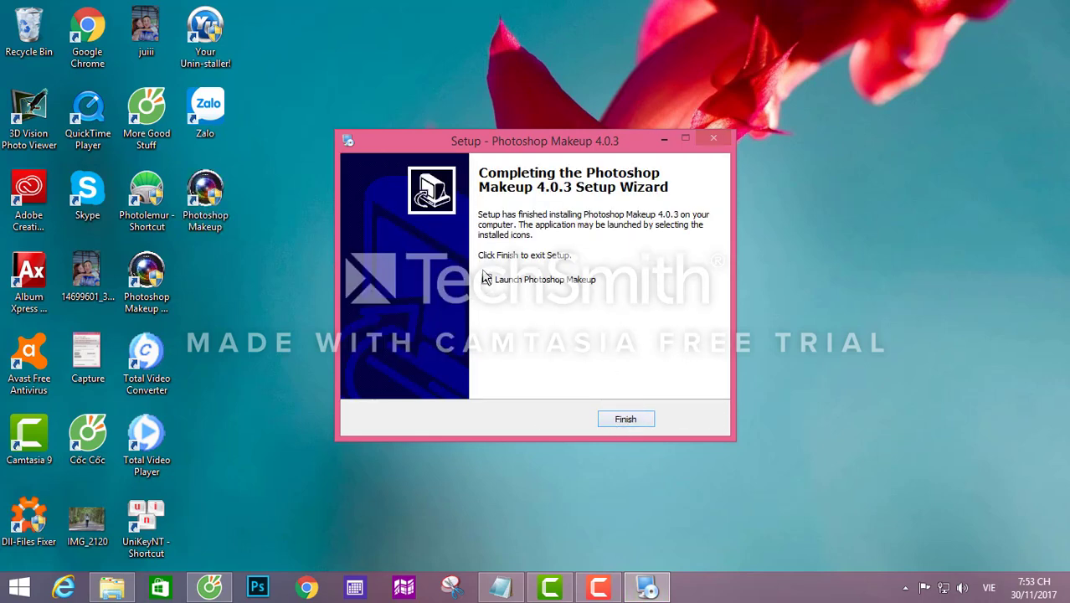
pyautogui.click(621, 419)
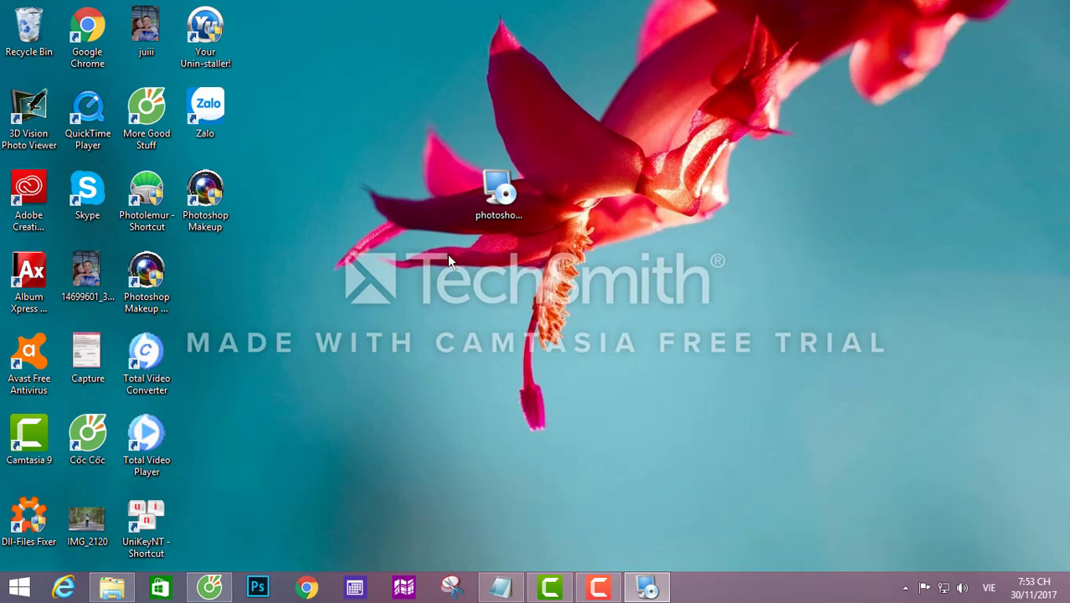
# - Launch and activate Photoshop Makeup, then close the Notepad notes without saving
pyautogui.doubleClick(498, 197)
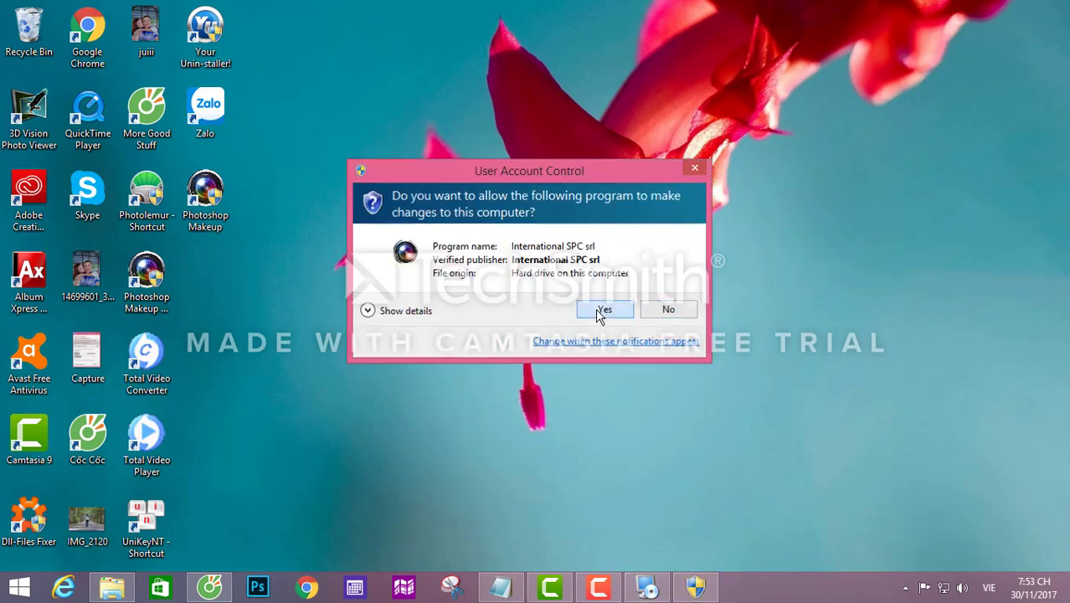
pyautogui.click(603, 312)
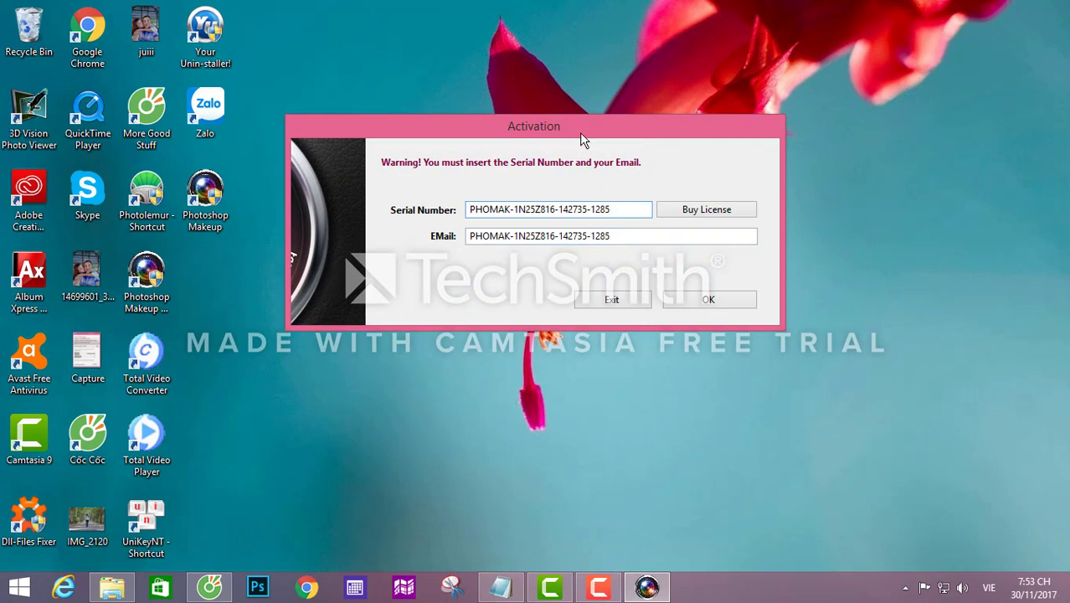
pyautogui.moveTo(580, 132)
pyautogui.mouseDown()
pyautogui.moveTo(498, 103)
pyautogui.moveTo(531, 153)
pyautogui.mouseUp()
pyautogui.click(650, 313)
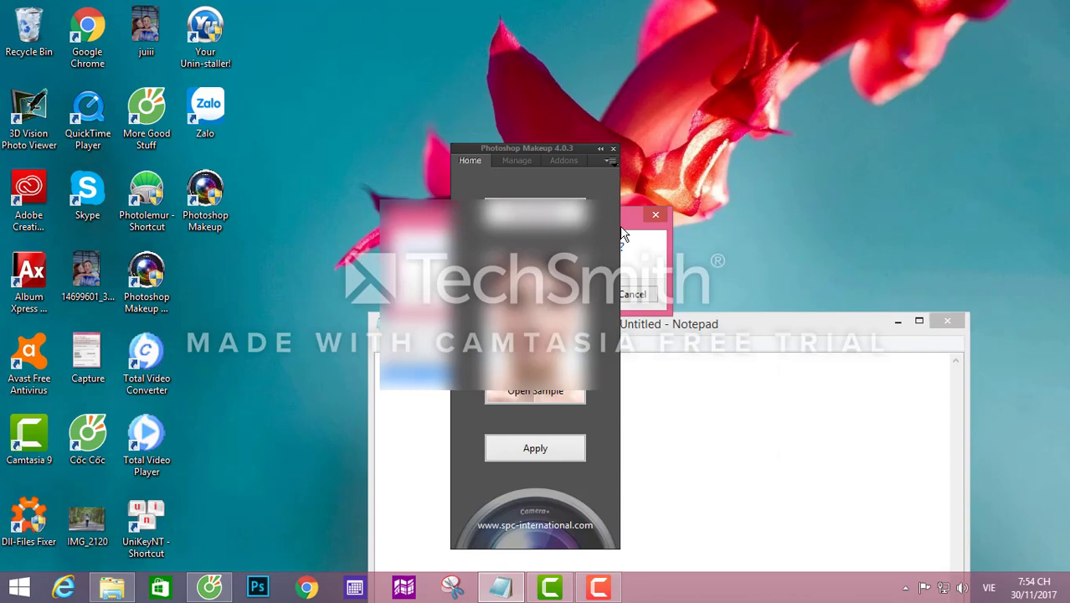
pyautogui.click(949, 324)
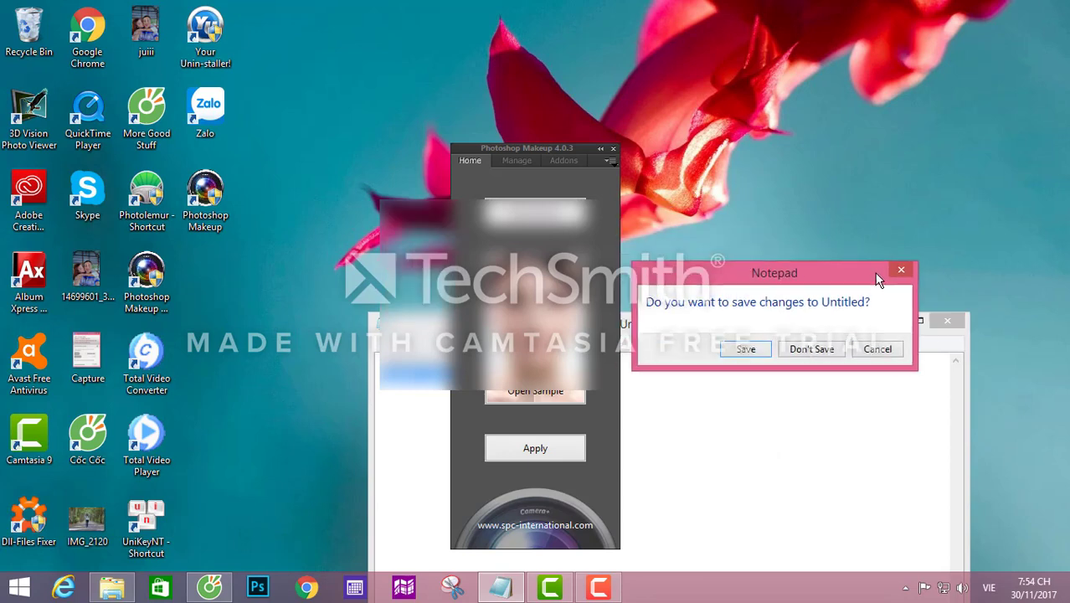
pyautogui.click(812, 351)
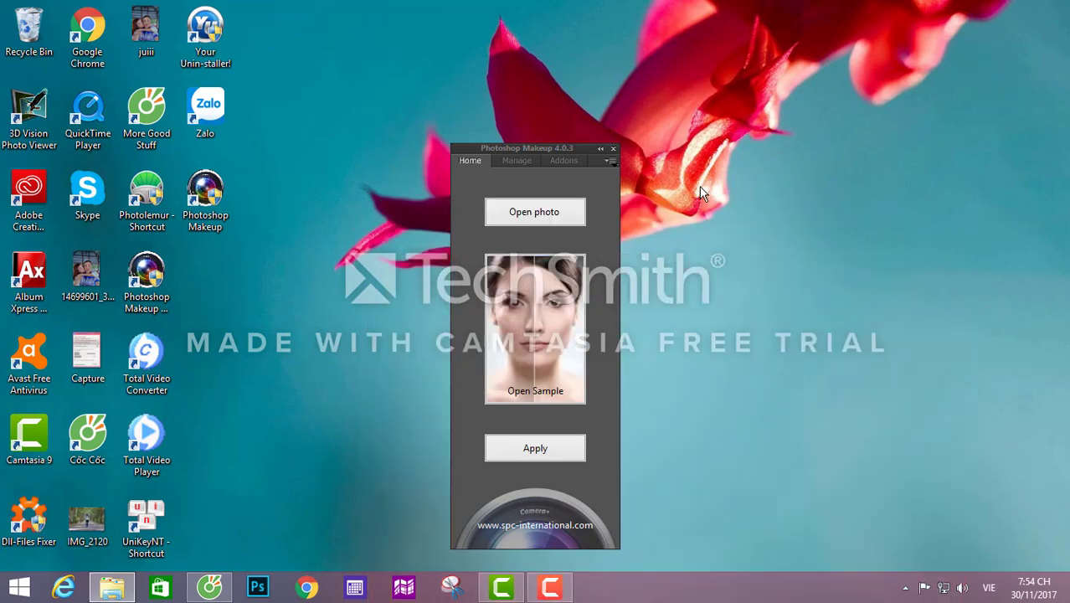
# - Move the Makeup panel up and left and dismiss the stray desktop context menu
pyautogui.moveTo(521, 146); pyautogui.dragTo(485, 93)
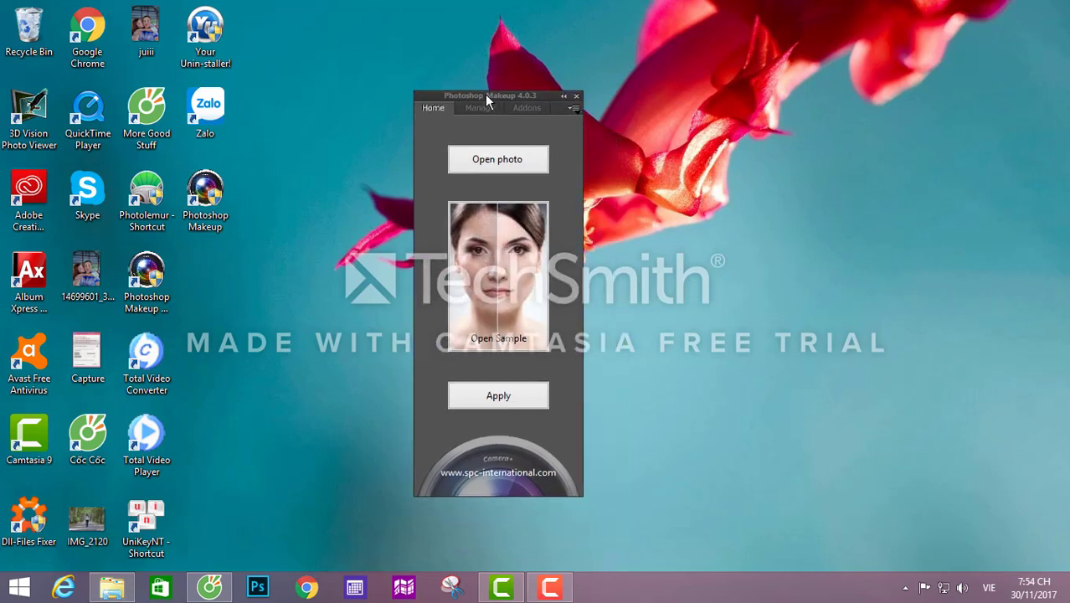
pyautogui.rightClick(686, 174)
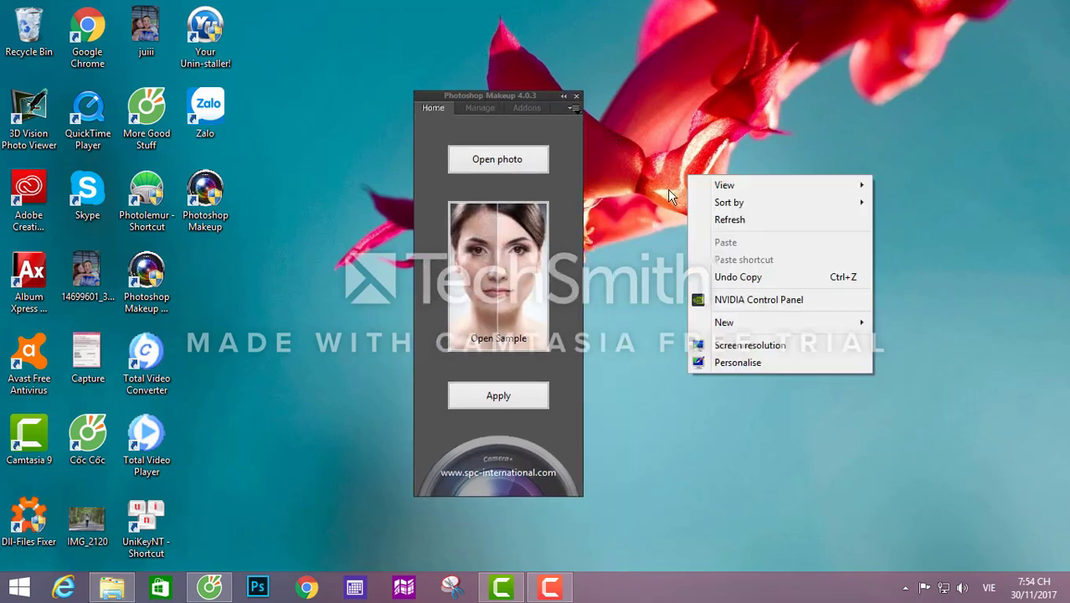
pyautogui.click(640, 145)
# - Set the panel preferences to Adobe Photoshop CC 2018 (64 bit) and launch Photoshop
pyautogui.click(570, 110)
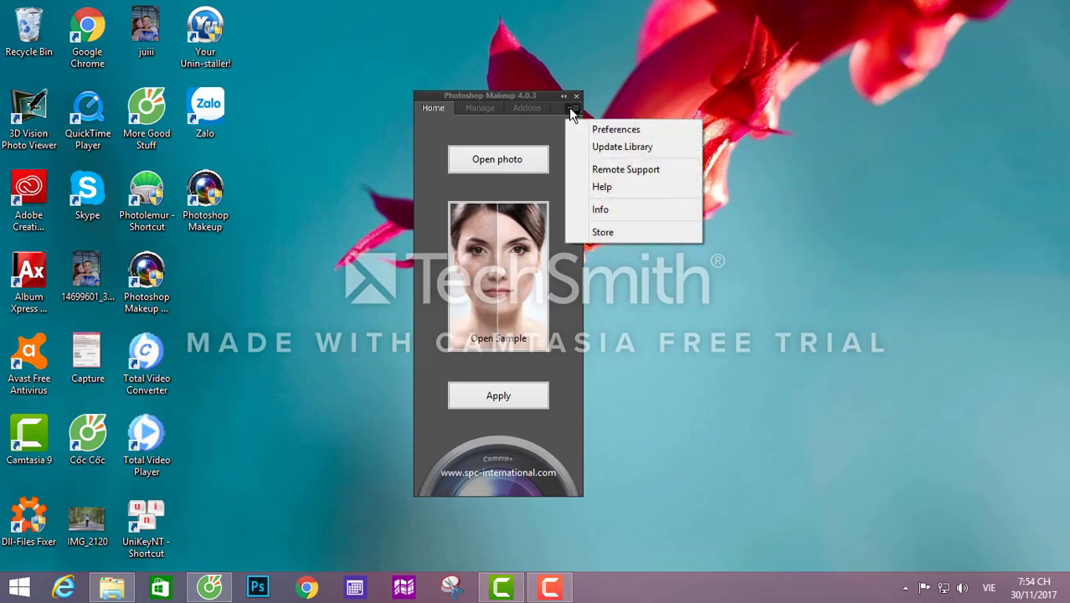
pyautogui.click(624, 129)
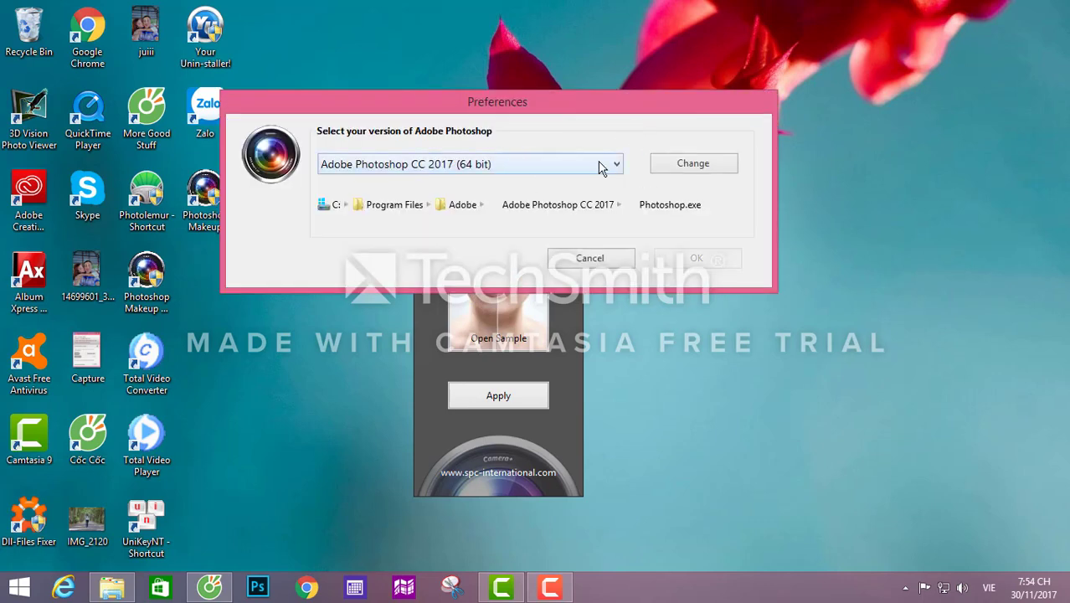
pyautogui.click(613, 164)
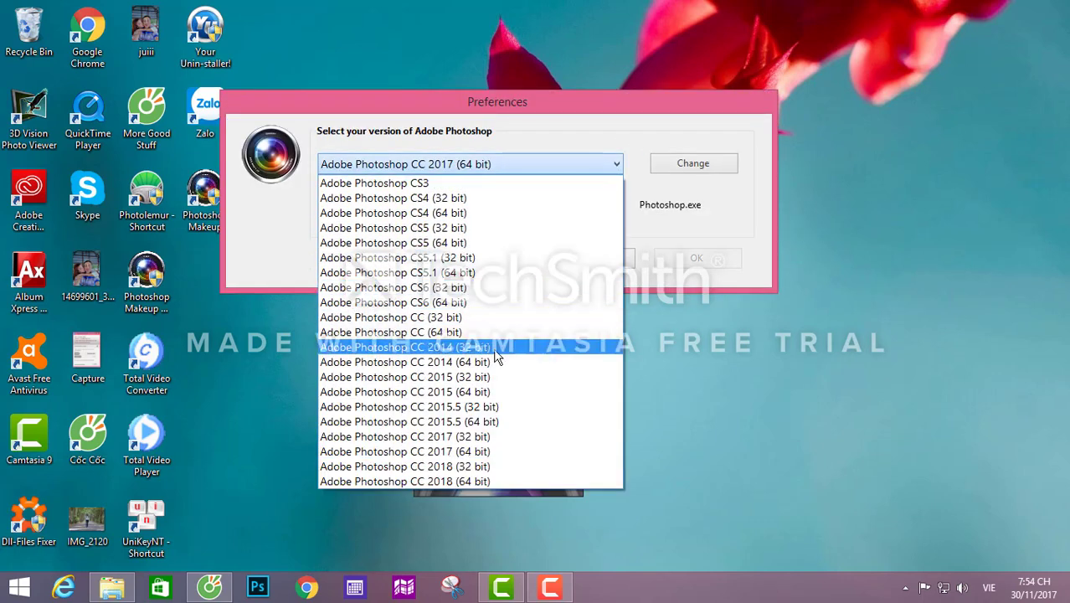
pyautogui.click(467, 482)
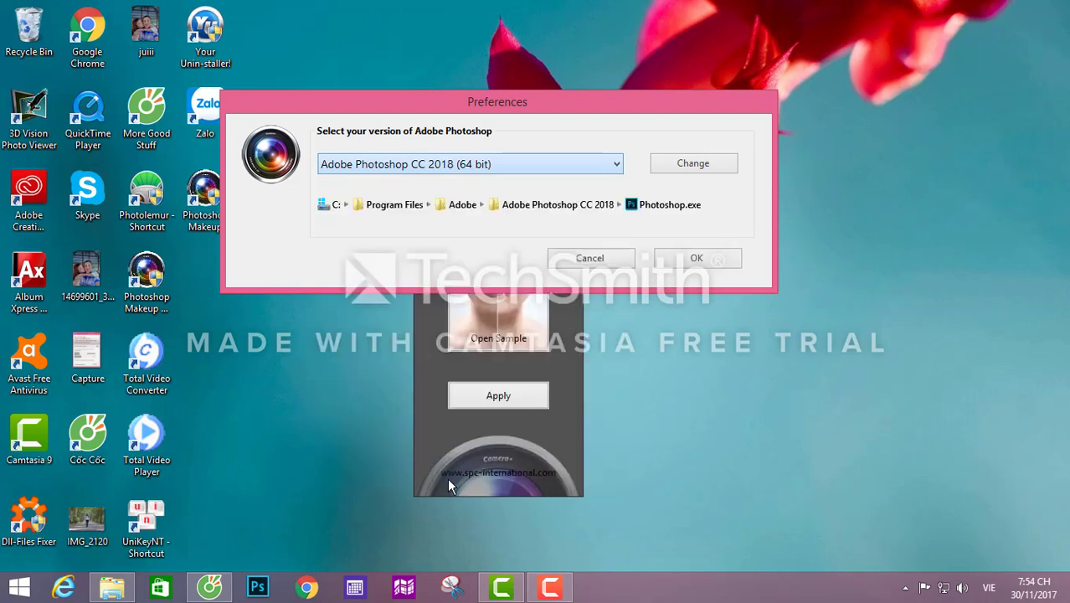
pyautogui.click(685, 259)
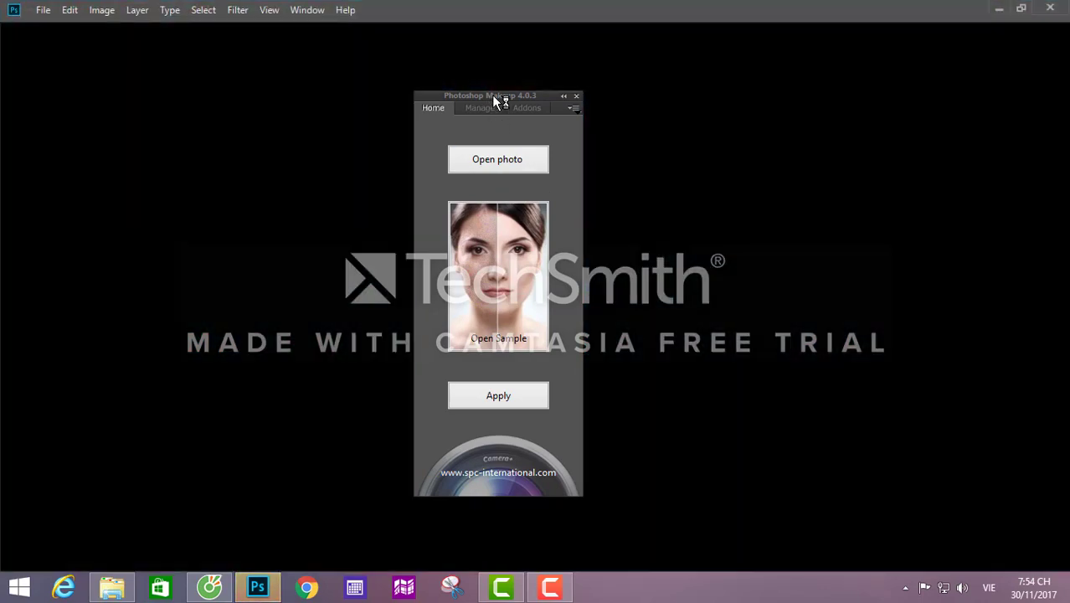
# - Open the portrait photo from the stock folder in Photoshop through the Makeup panel
pyautogui.moveTo(494, 99); pyautogui.dragTo(592, 86)
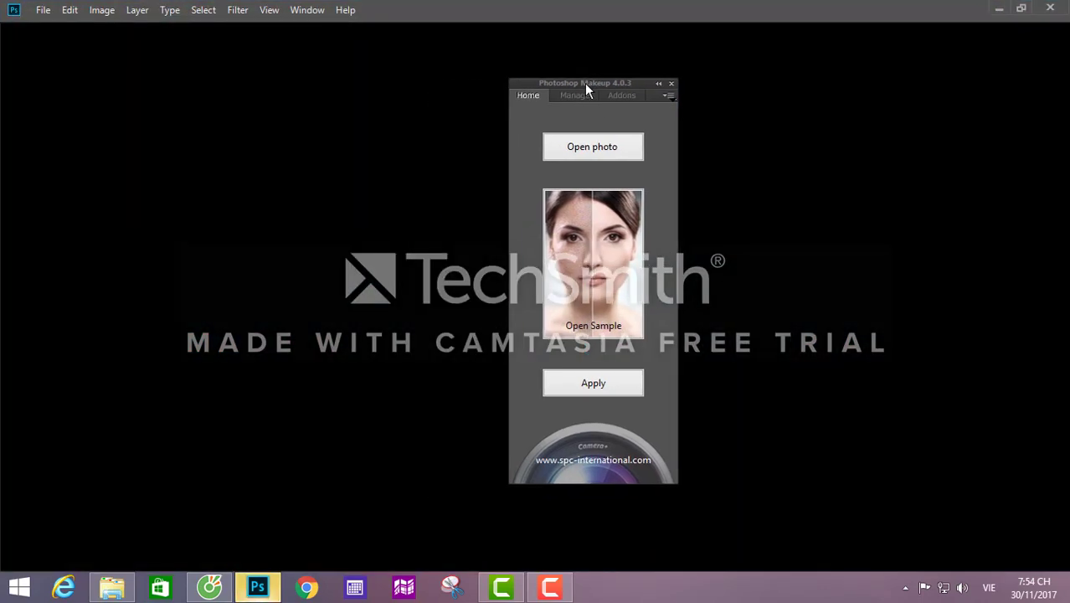
pyautogui.click(606, 157)
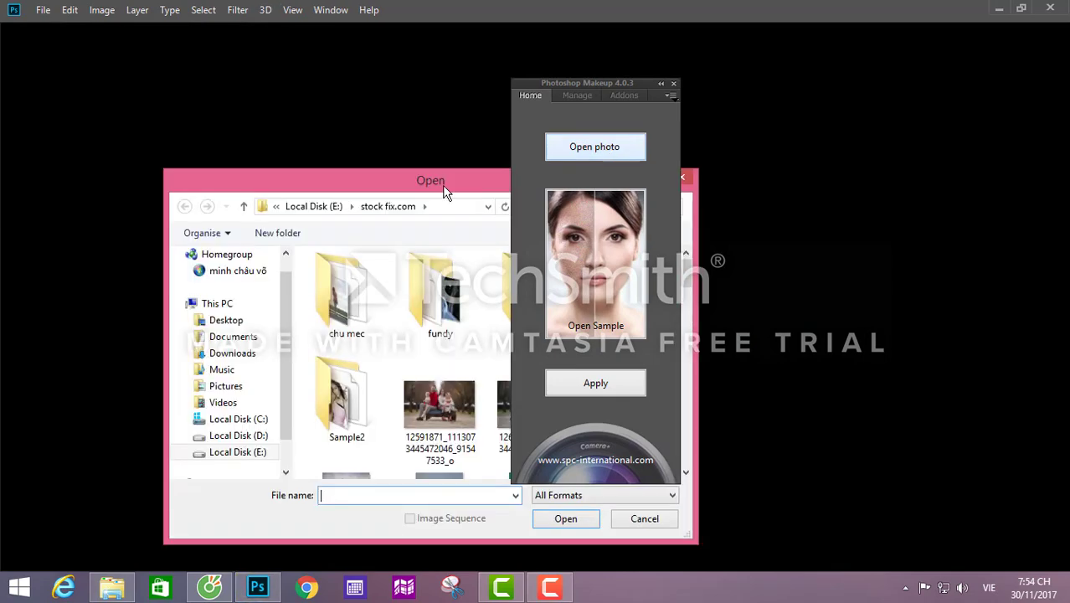
pyautogui.moveTo(441, 186); pyautogui.dragTo(281, 74)
pyautogui.click(375, 272)
pyautogui.scroll(-3, 377, 276)
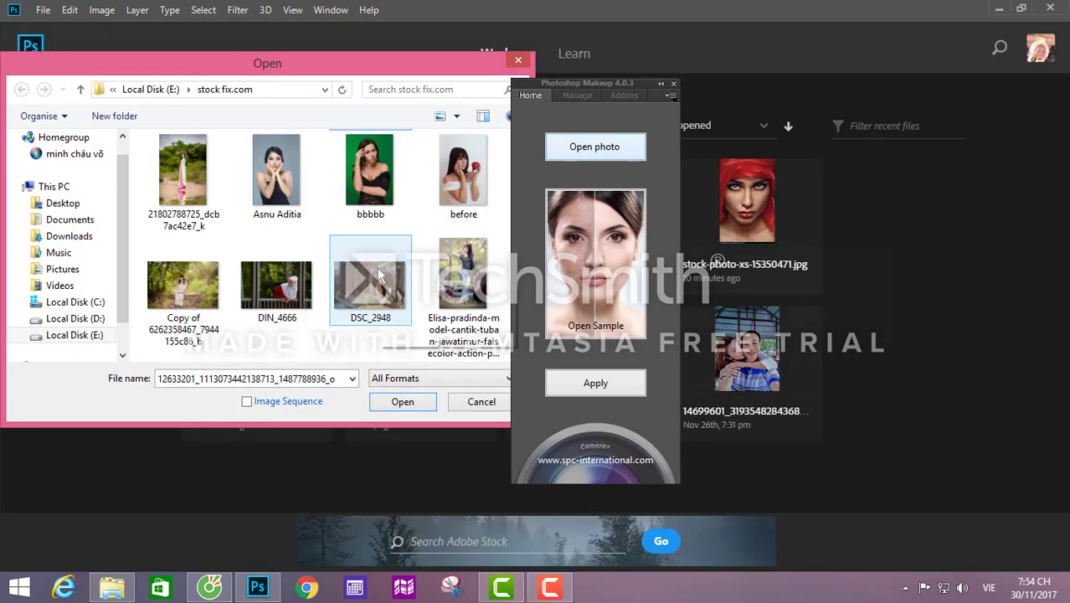
pyautogui.scroll(-3, 394, 247)
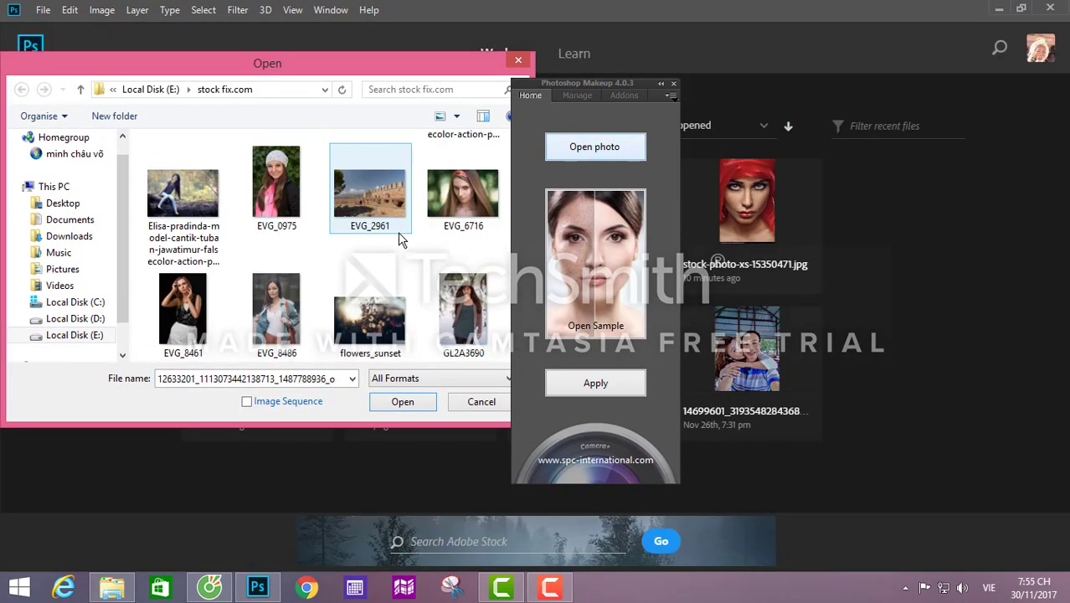
pyautogui.scroll(-3, 399, 240)
pyautogui.click(370, 175)
pyautogui.click(408, 404)
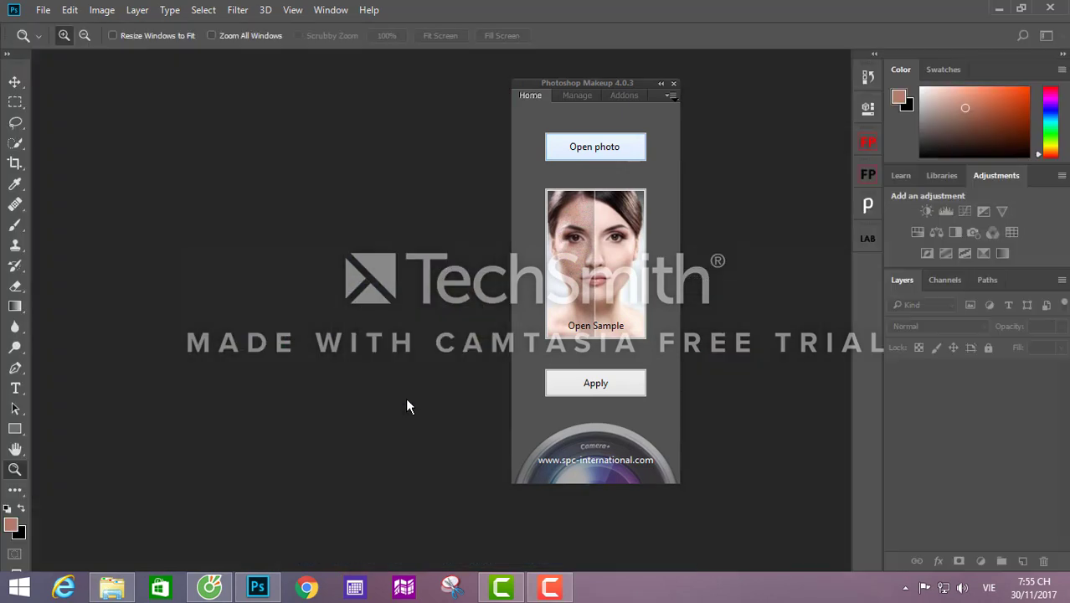
# - Zoom to 100% on the cheek skin and apply the Makeup retouch
pyautogui.moveTo(564, 82); pyautogui.dragTo(711, 87)
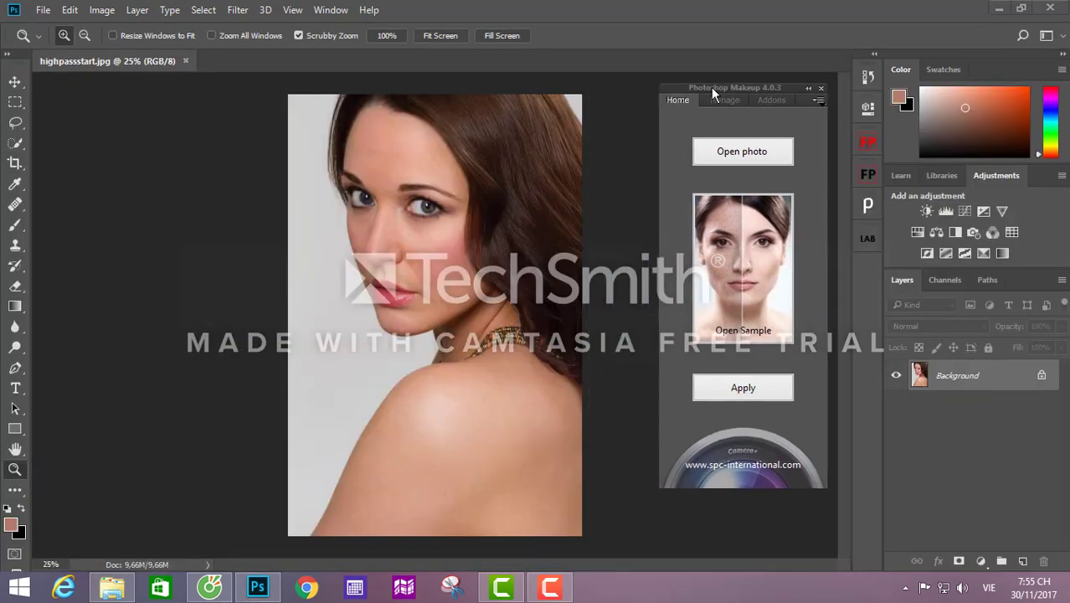
pyautogui.click(504, 196)
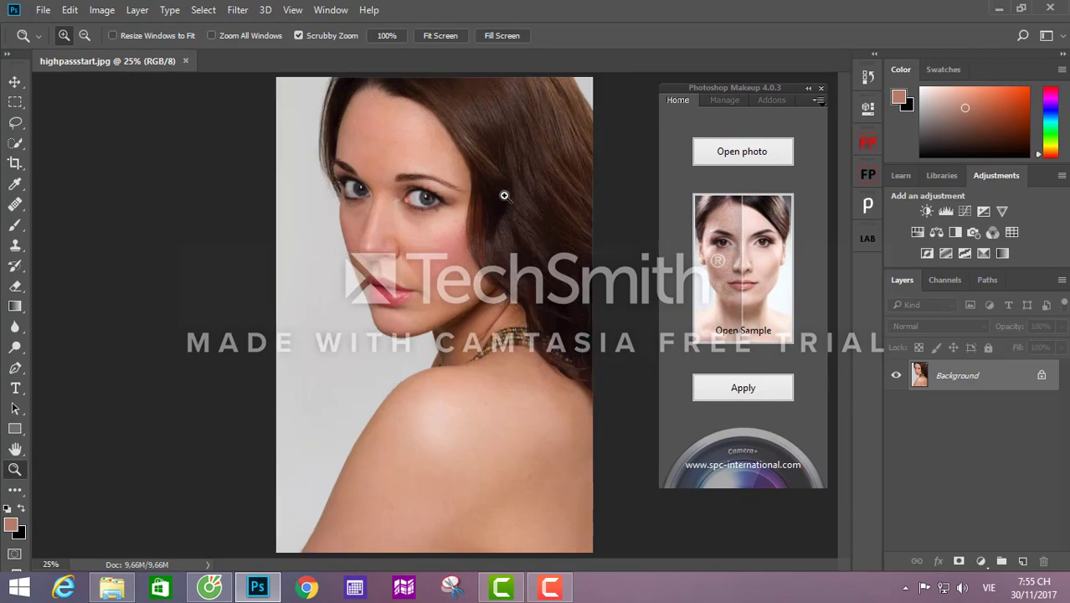
pyautogui.click(416, 297)
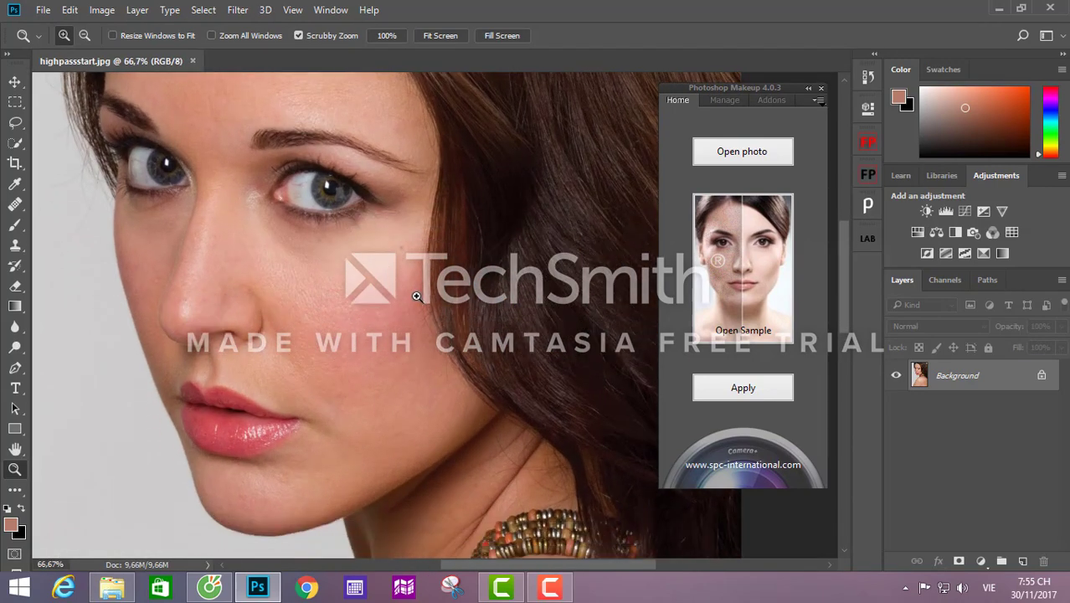
pyautogui.click(351, 295)
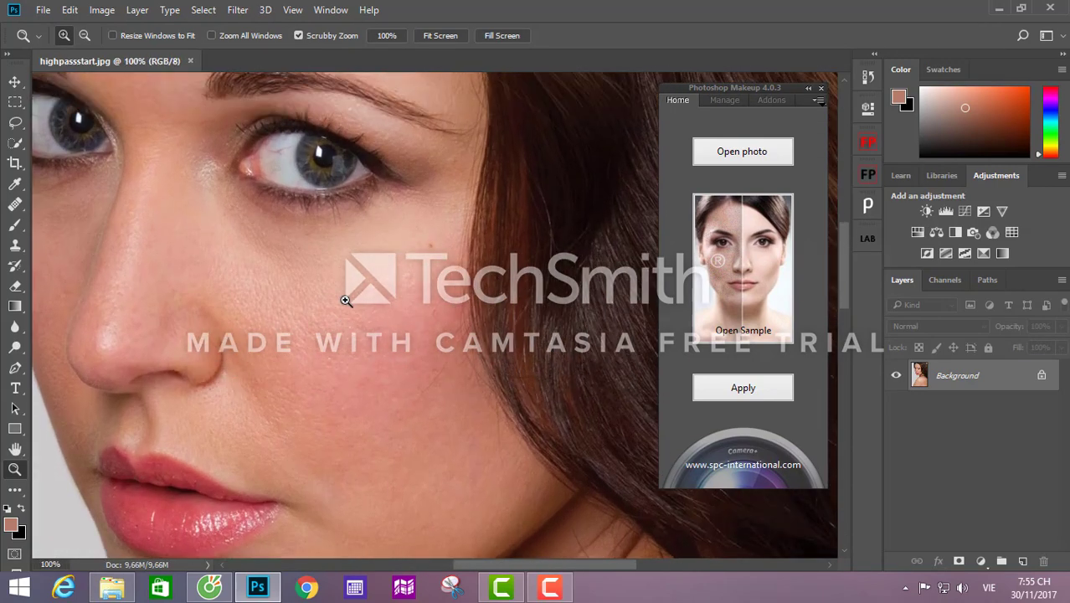
pyautogui.click(741, 388)
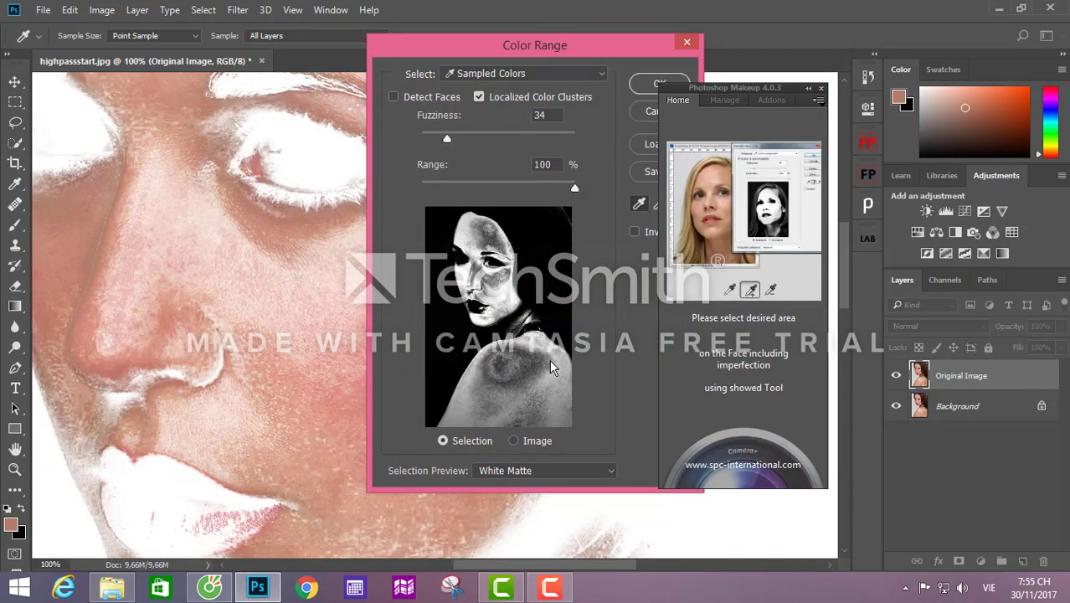
# - Sample the face's skin tone and add more cheek tones with the plus eyedropper
pyautogui.moveTo(527, 43)
pyautogui.mouseDown()
pyautogui.moveTo(517, 37)
pyautogui.moveTo(543, 32)
pyautogui.mouseUp()
pyautogui.click(350, 276)
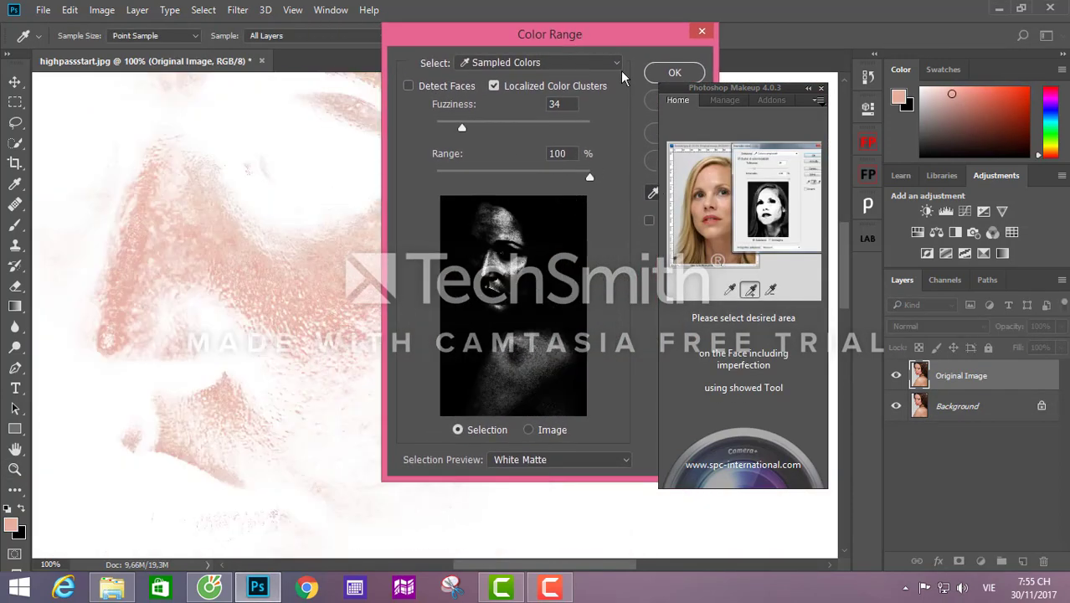
pyautogui.moveTo(611, 43); pyautogui.dragTo(508, 45)
pyautogui.click(571, 195)
pyautogui.click(227, 207)
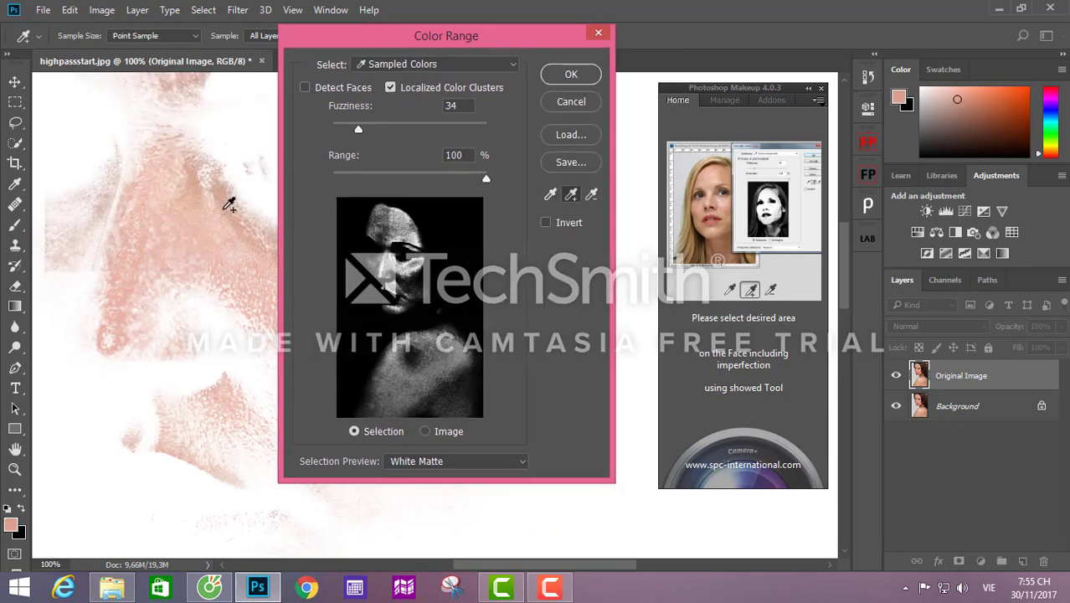
pyautogui.moveTo(229, 204)
pyautogui.mouseDown()
pyautogui.moveTo(266, 157)
pyautogui.moveTo(250, 358)
pyautogui.mouseUp()
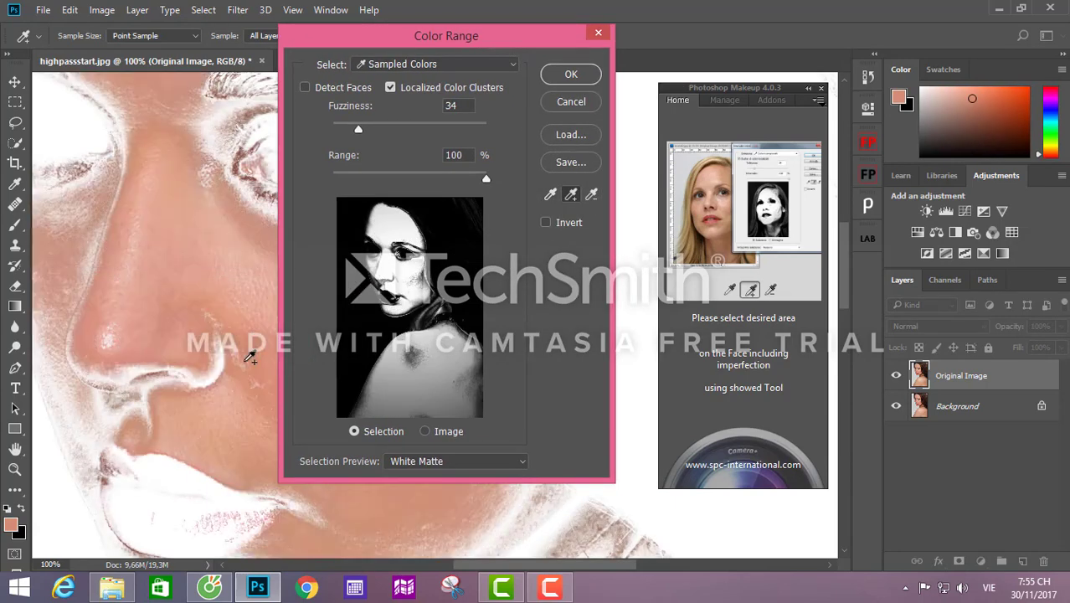
# - Move the Color Range settings off the face and zoom out to see the whole face
pyautogui.moveTo(428, 47); pyautogui.dragTo(677, 186)
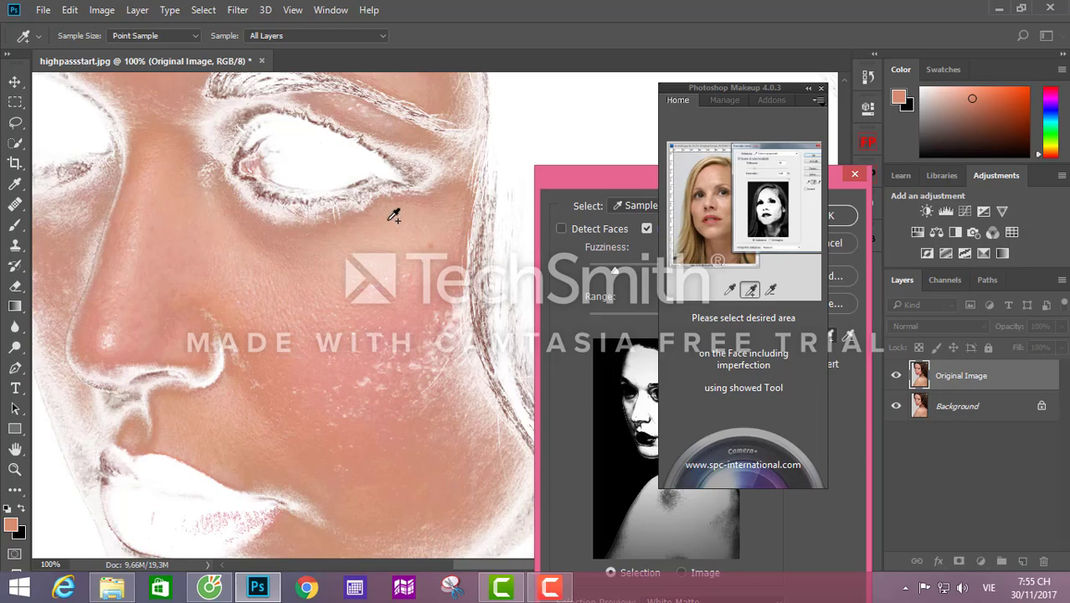
pyautogui.hotkey('ctrl', '-')
pyautogui.hotkey('ctrl', '-')
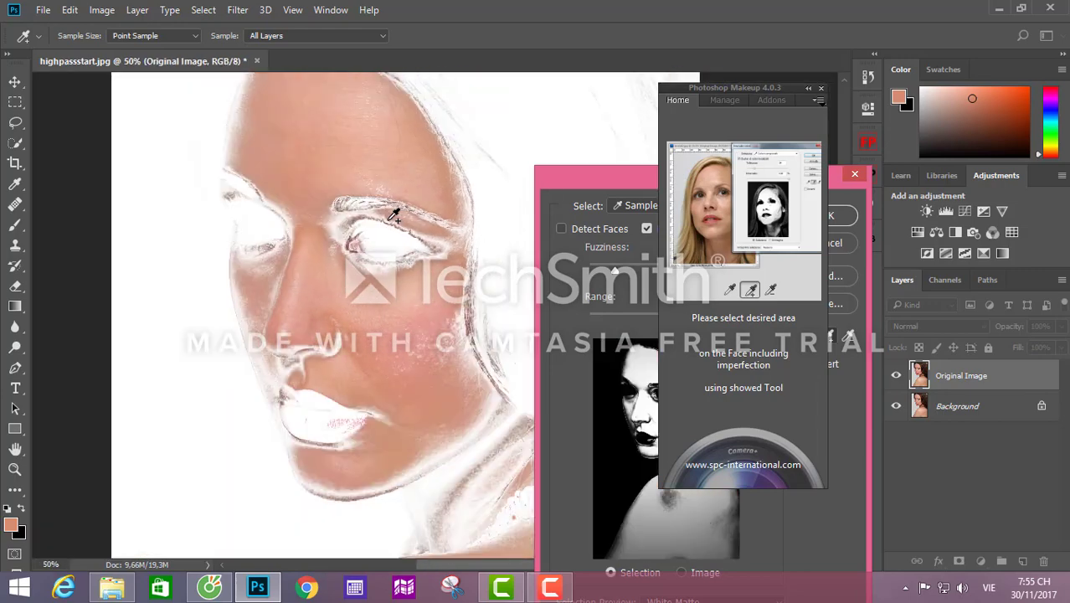
pyautogui.moveTo(592, 178)
pyautogui.mouseDown()
pyautogui.moveTo(491, 80)
pyautogui.moveTo(512, 181)
pyautogui.mouseUp()
pyautogui.click(690, 87)
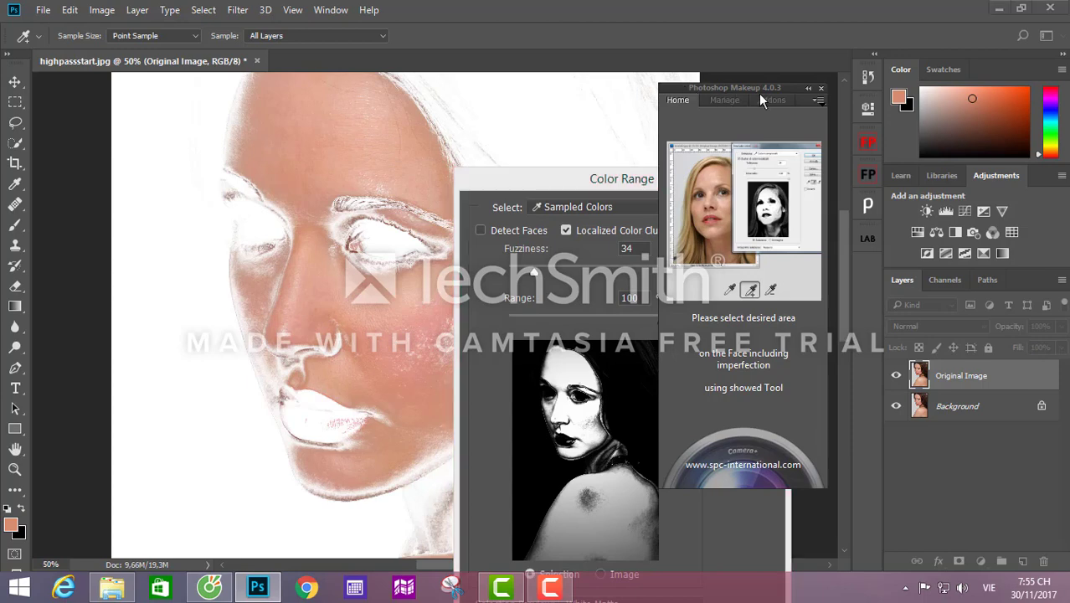
pyautogui.click(549, 211)
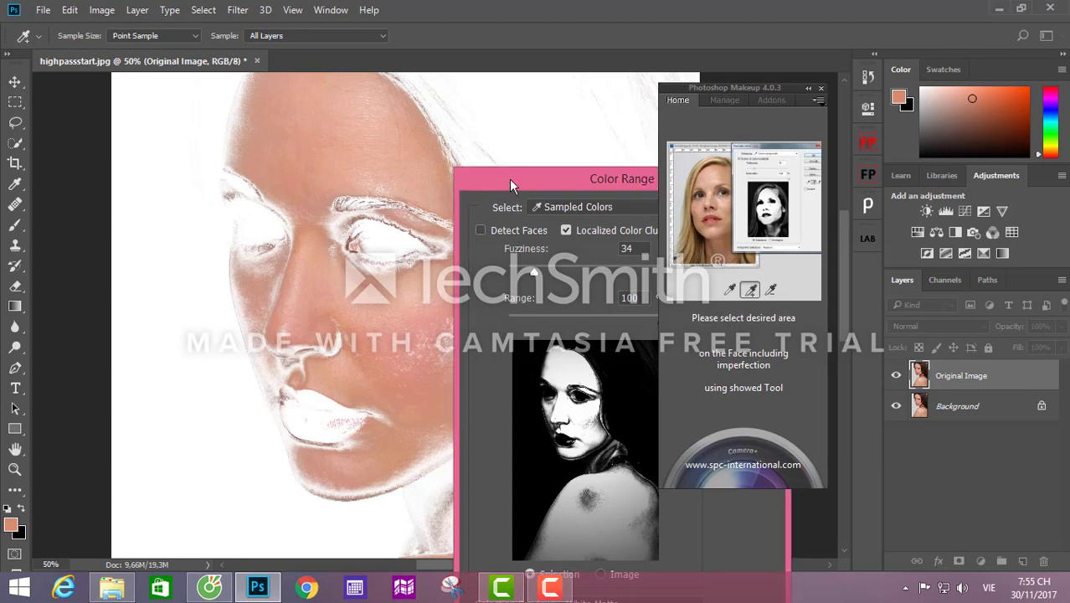
pyautogui.moveTo(511, 184); pyautogui.dragTo(2, 108)
pyautogui.moveTo(537, 568); pyautogui.dragTo(500, 568)
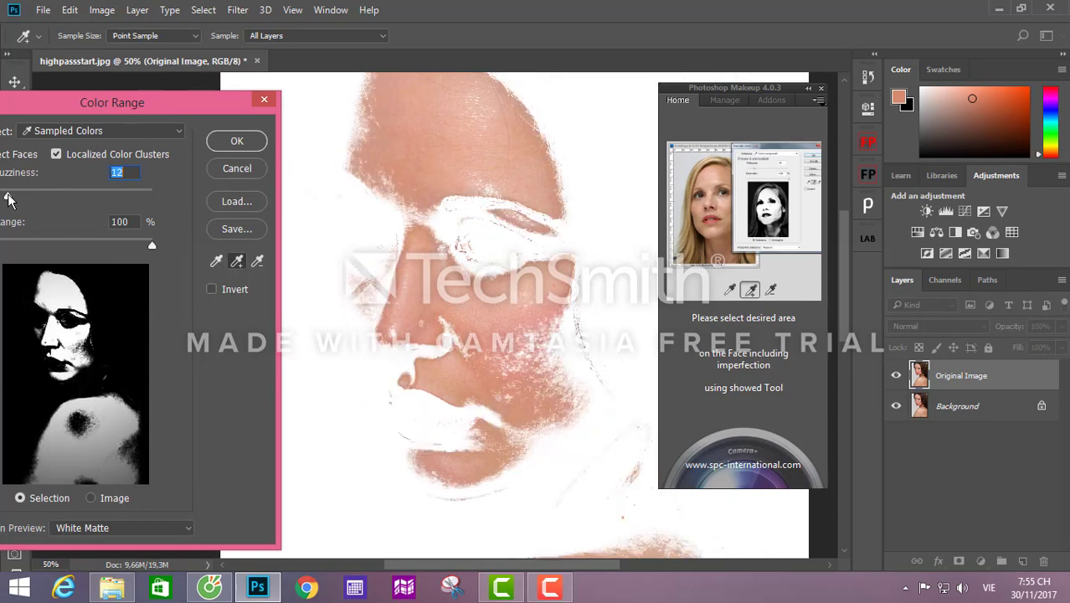
# - Set Fuzziness to 47 and Range to 68, adding cheek and mouth skin samples
pyautogui.moveTo(23, 197)
pyautogui.mouseDown()
pyautogui.moveTo(36, 197)
pyautogui.moveTo(27, 196)
pyautogui.mouseUp()
pyautogui.moveTo(151, 248)
pyautogui.mouseDown()
pyautogui.moveTo(85, 248)
pyautogui.moveTo(102, 248)
pyautogui.mouseUp()
pyautogui.moveTo(28, 198); pyautogui.dragTo(35, 195)
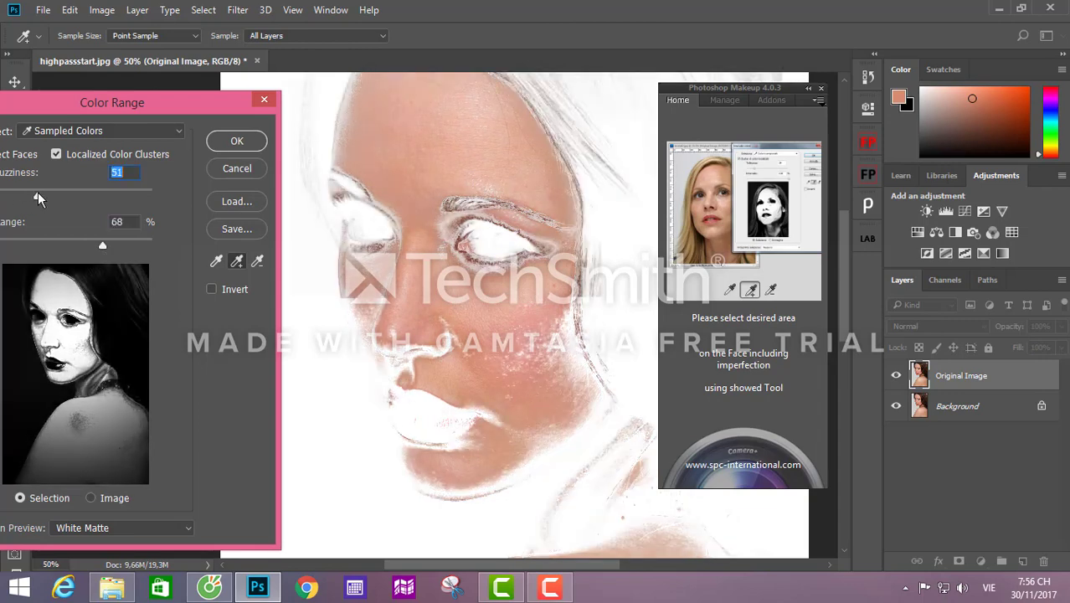
pyautogui.click(365, 329)
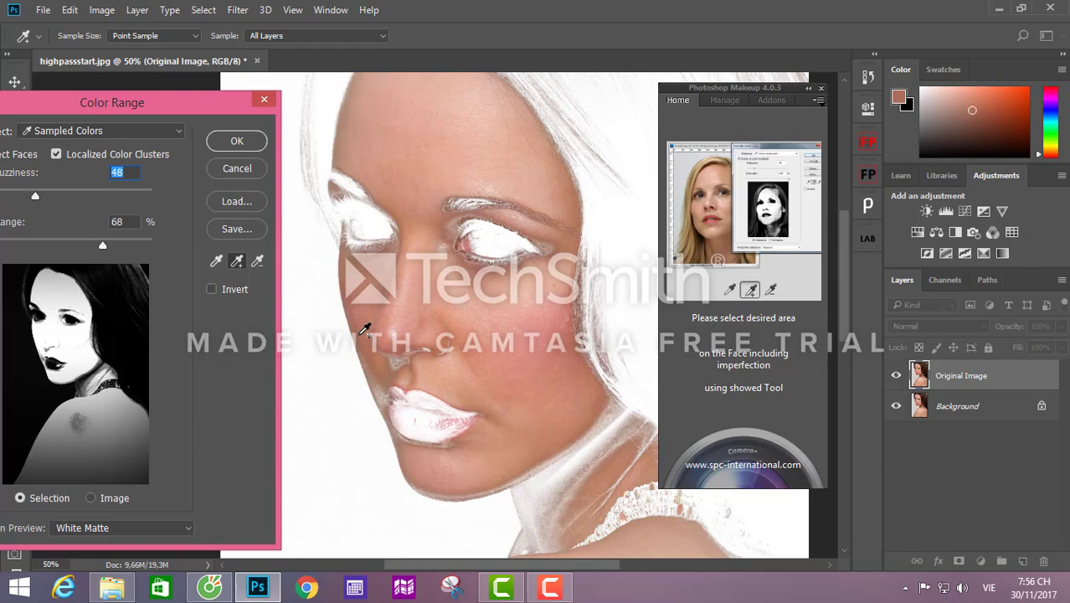
pyautogui.click(399, 362)
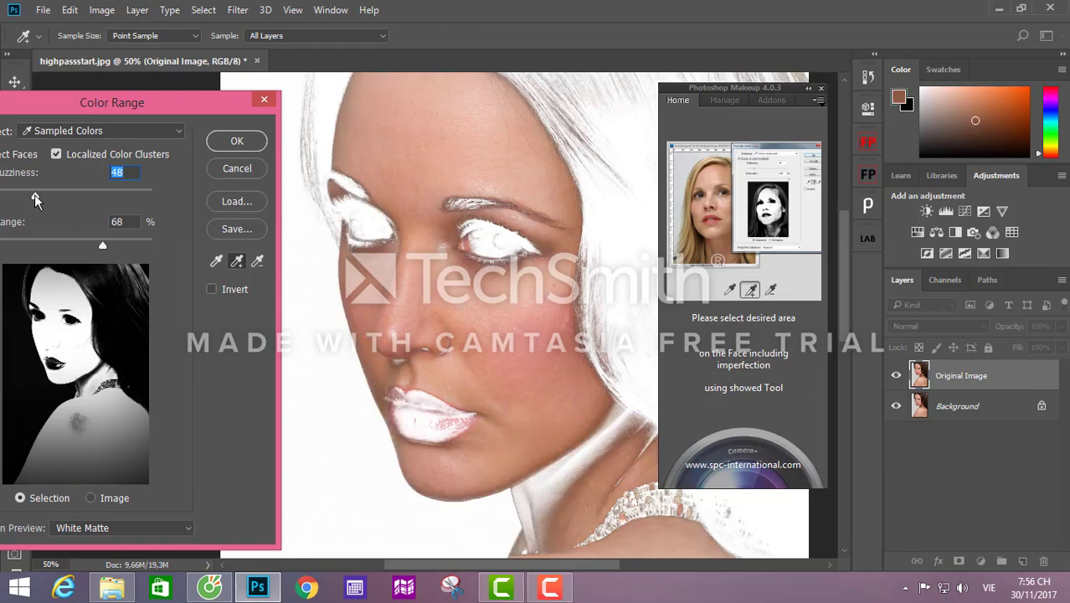
pyautogui.moveTo(36, 199); pyautogui.dragTo(35, 199)
# - Confirm the skin selection, then zoom in on the eye comparing the Makeup group on and off
pyautogui.click(236, 142)
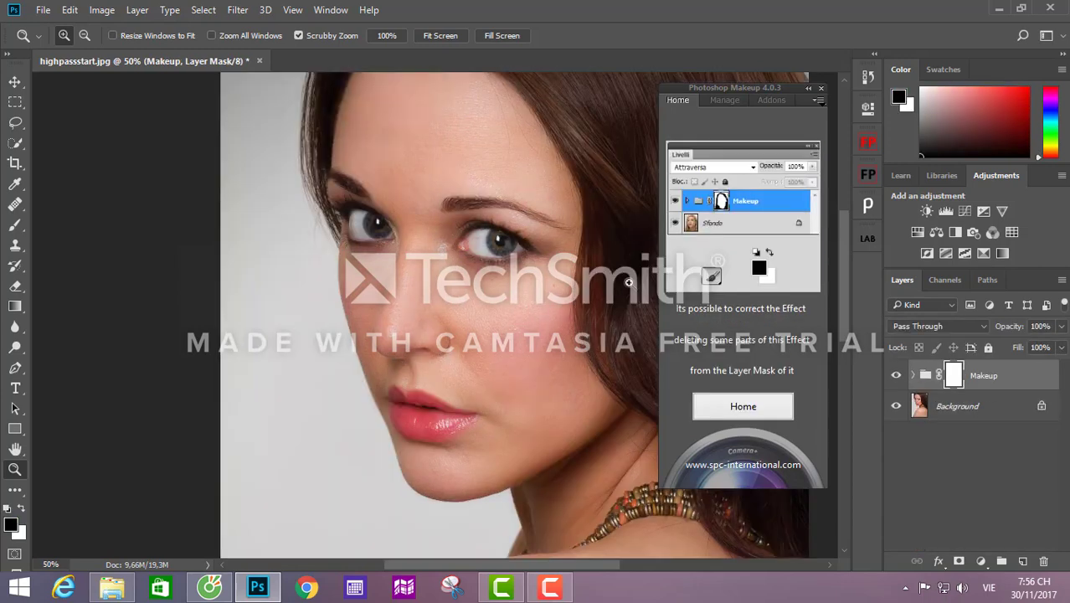
pyautogui.click(630, 283)
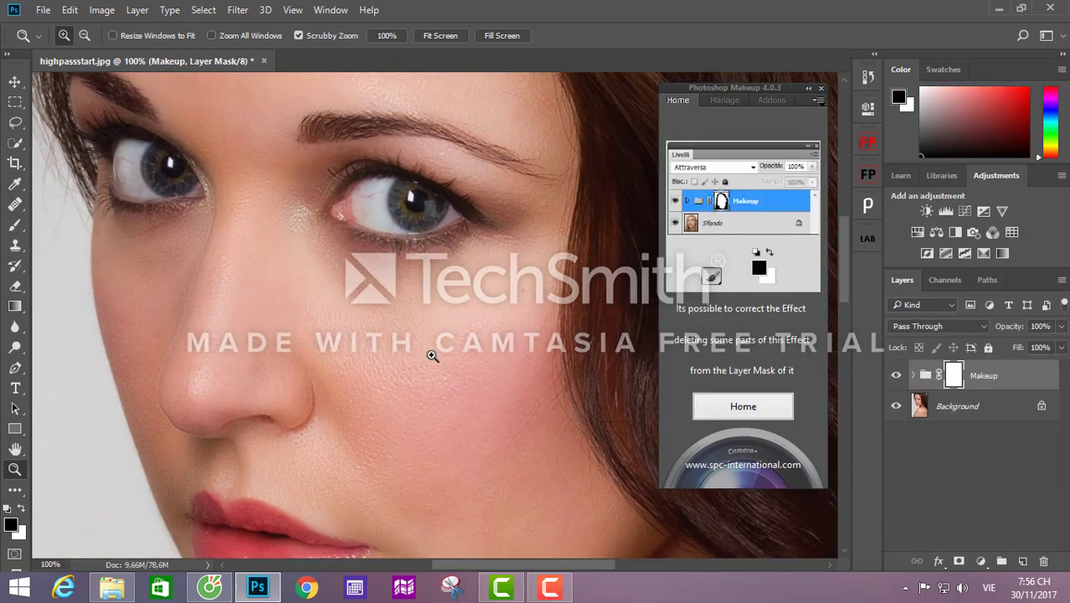
pyautogui.click(432, 354)
pyautogui.click(896, 375)
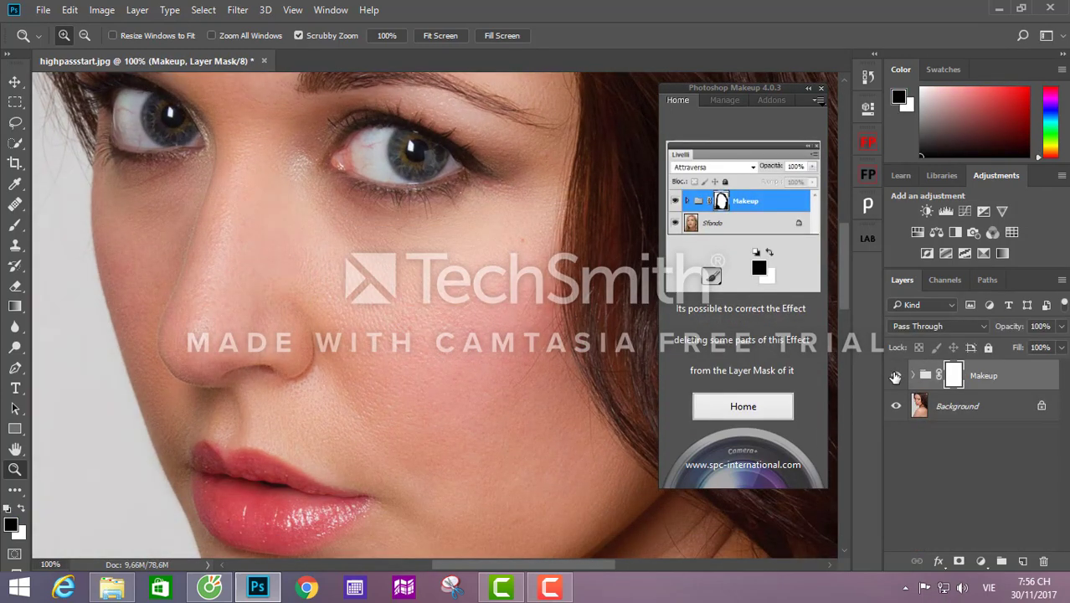
pyautogui.click(896, 376)
pyautogui.click(896, 375)
pyautogui.click(429, 176)
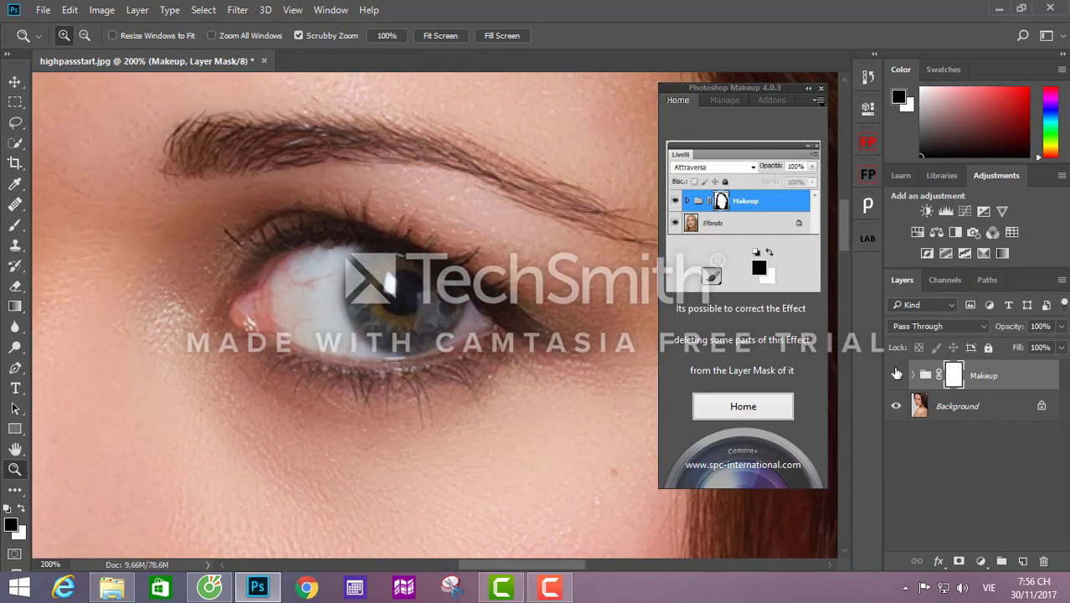
pyautogui.click(896, 375)
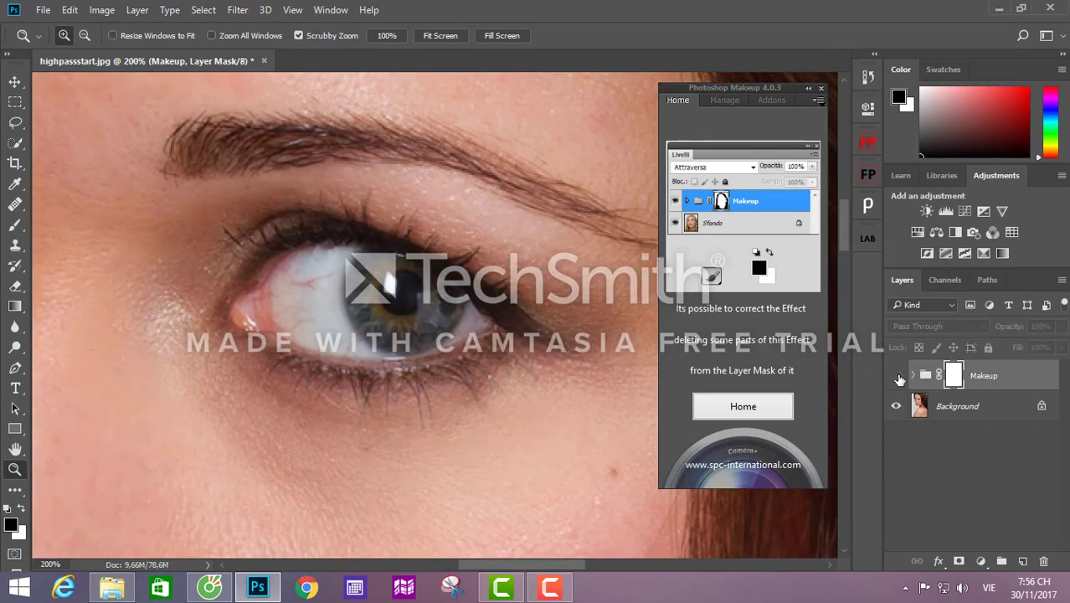
# - Pan to the nose, compare with Makeup hidden, then zoom out to show the whole face
pyautogui.scroll(-3, 486, 391)
pyautogui.press('b')
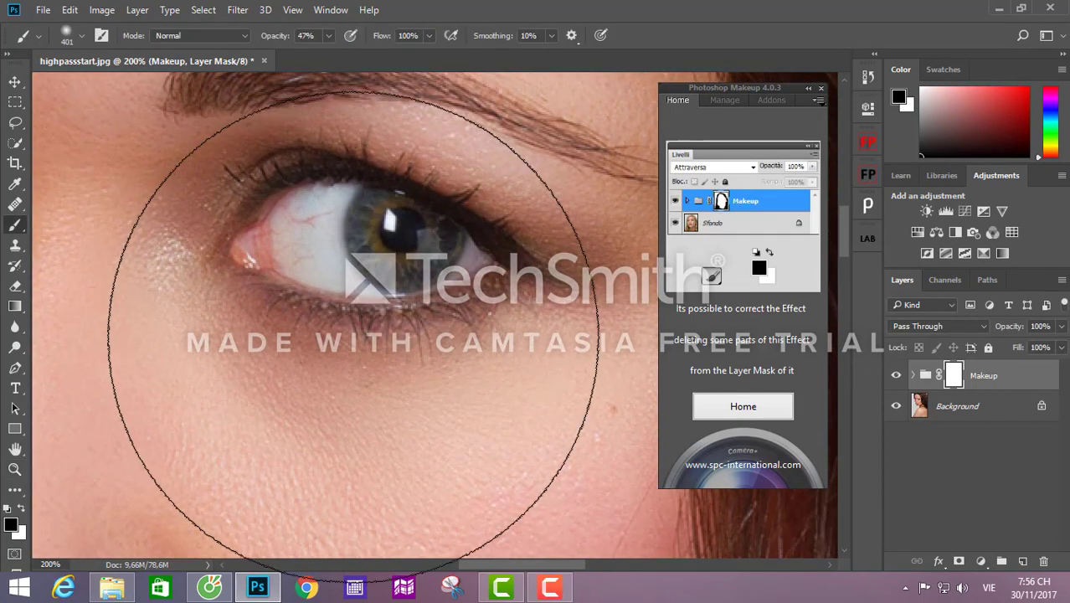
pyautogui.press('h')
pyautogui.scroll(-3, 375, 311)
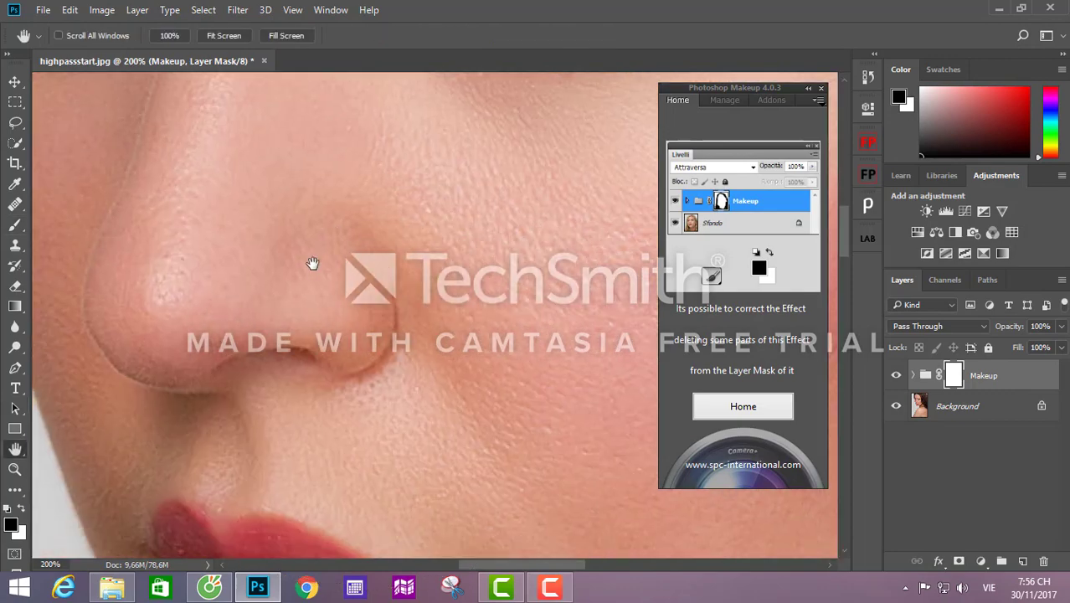
pyautogui.scroll(-3, 313, 263)
pyautogui.scroll(1, 490, 304)
pyautogui.scroll(5, 423, 262)
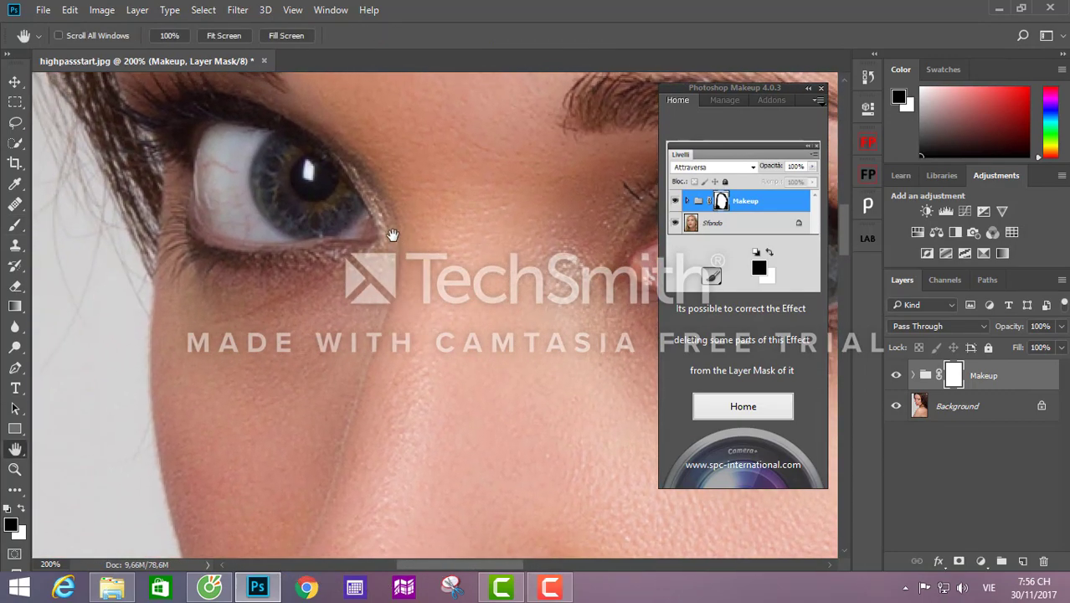
pyautogui.click(896, 375)
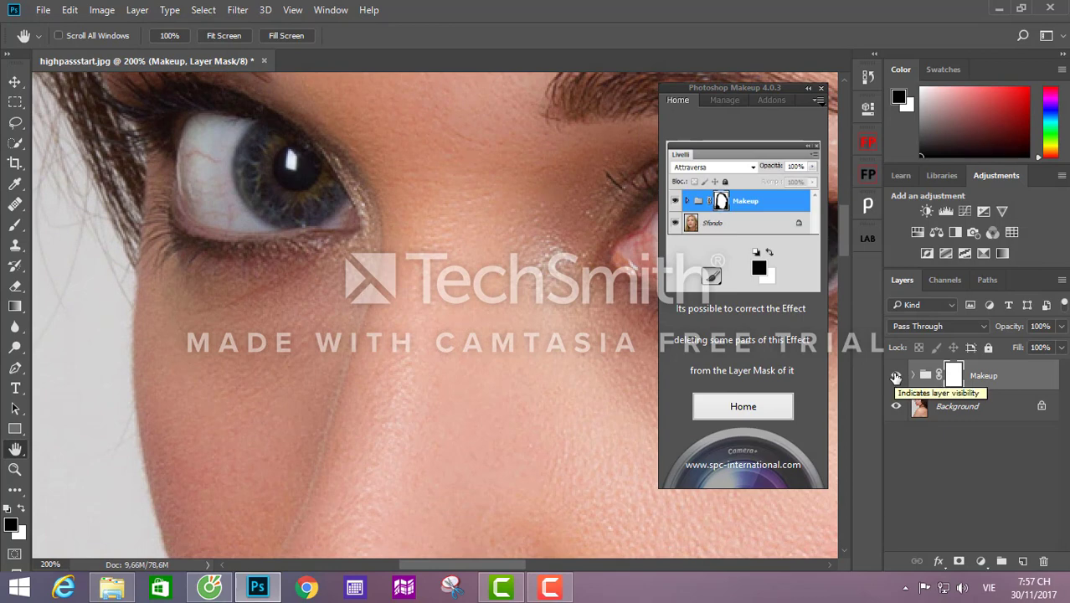
pyautogui.hotkey('ctrl', '-')
pyautogui.hotkey('ctrl', '-')
pyautogui.moveTo(645, 343); pyautogui.dragTo(490, 293)
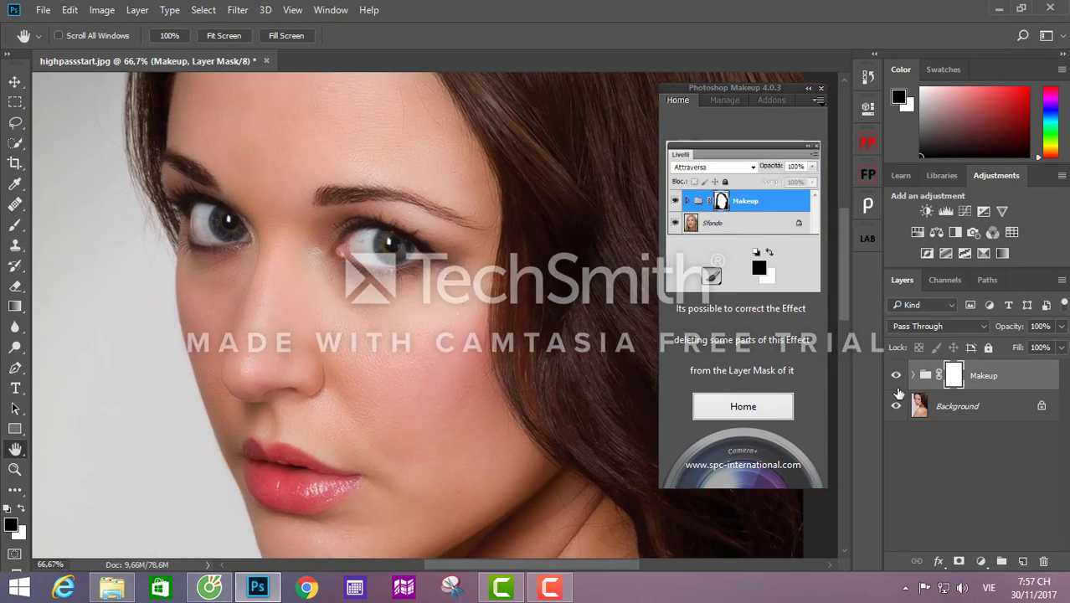
pyautogui.click(913, 375)
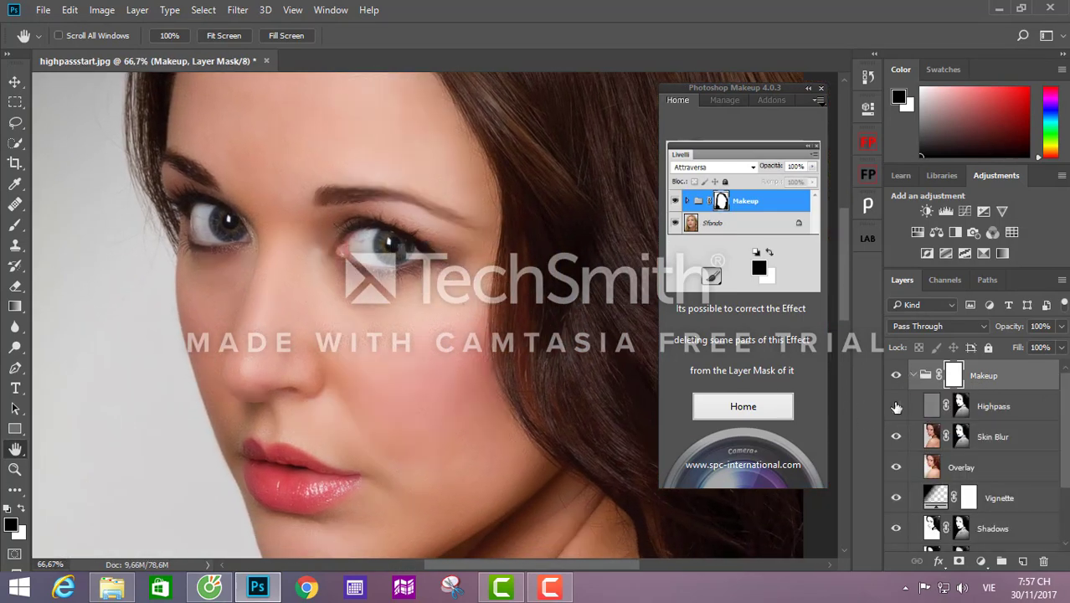
pyautogui.press('z')
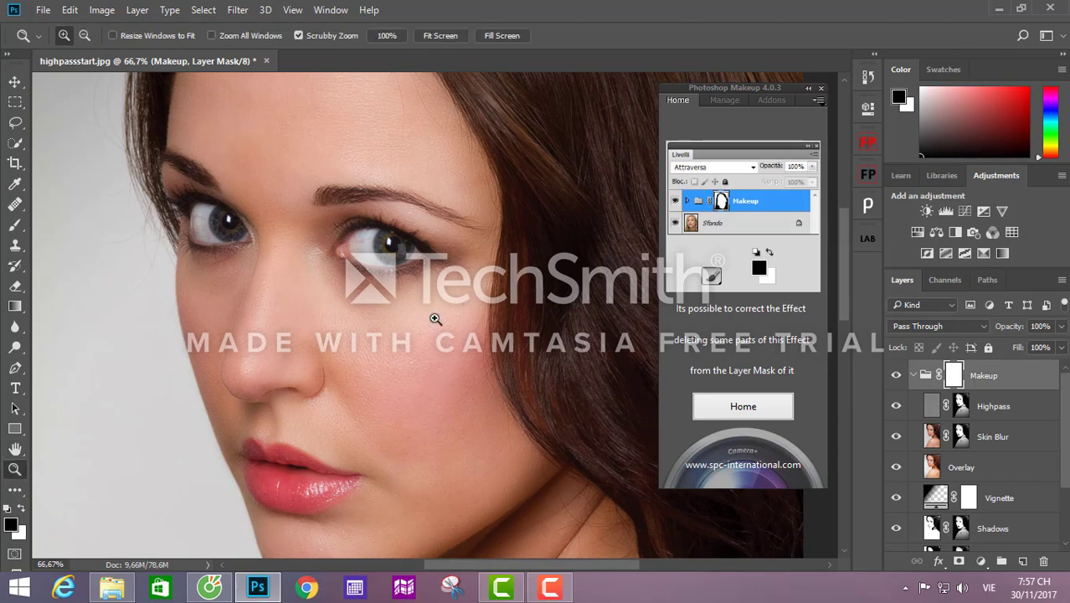
pyautogui.click(430, 274)
pyautogui.click(896, 407)
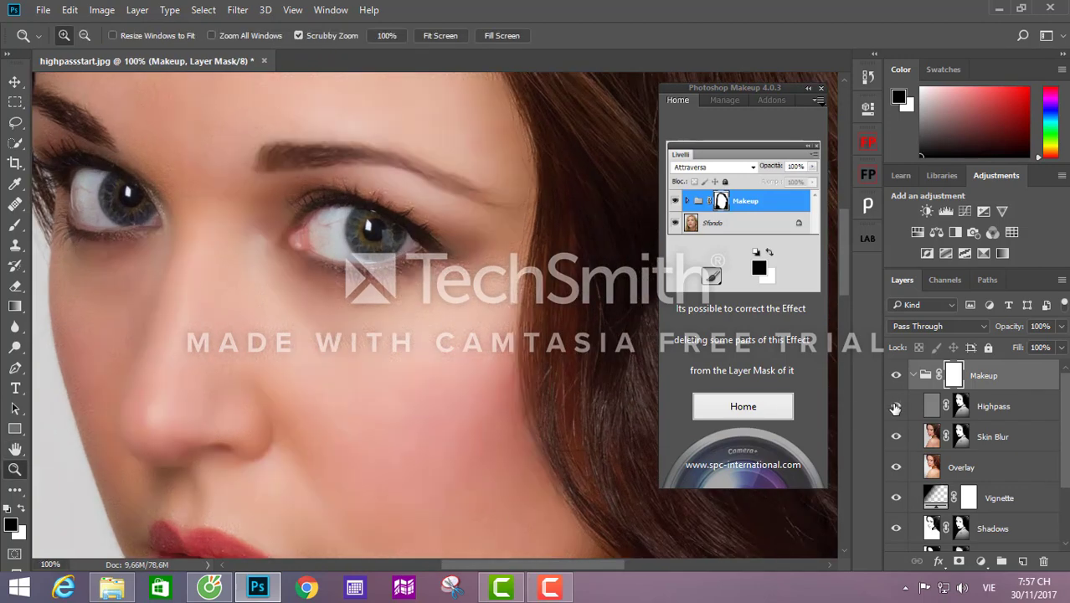
pyautogui.click(895, 436)
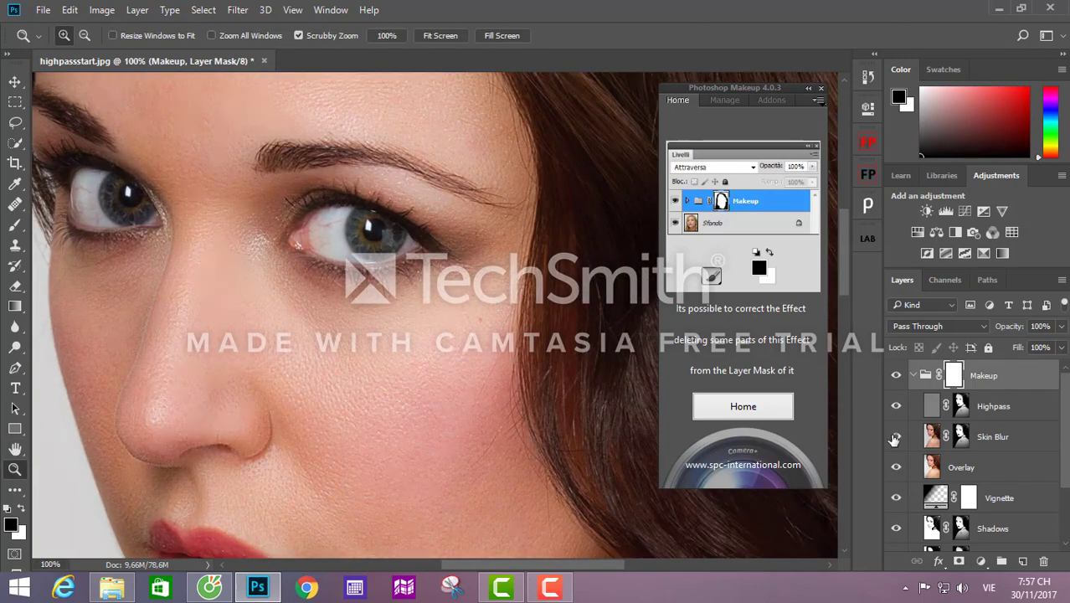
pyautogui.click(895, 436)
pyautogui.scroll(-3, 919, 457)
pyautogui.scroll(3, 918, 457)
pyautogui.click(914, 375)
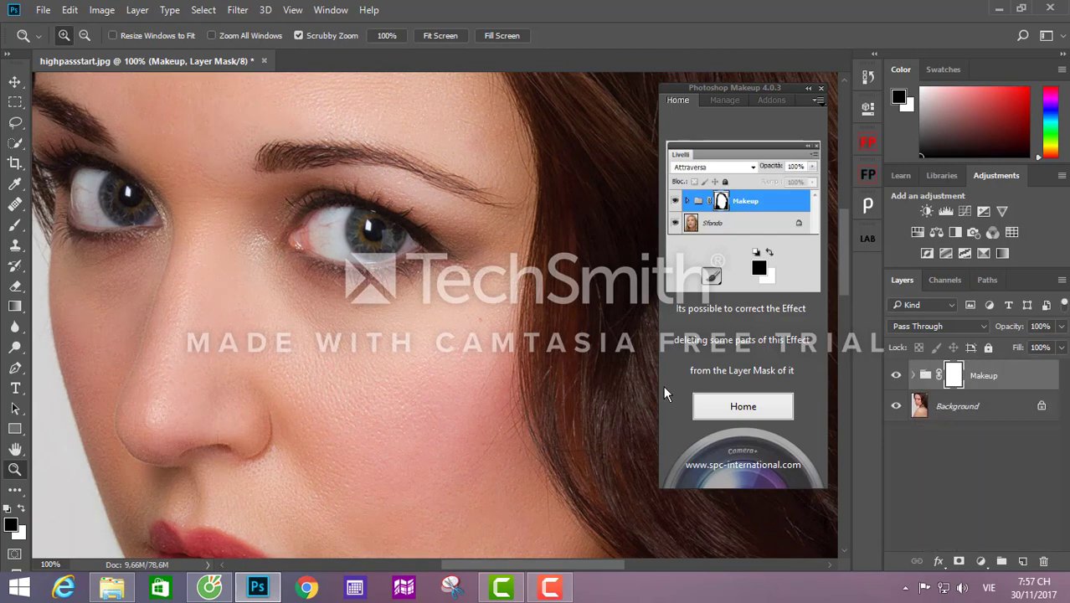
# - Show the Makeup strength controls, frame the face, and bring Highpass back to 60
pyautogui.click(728, 99)
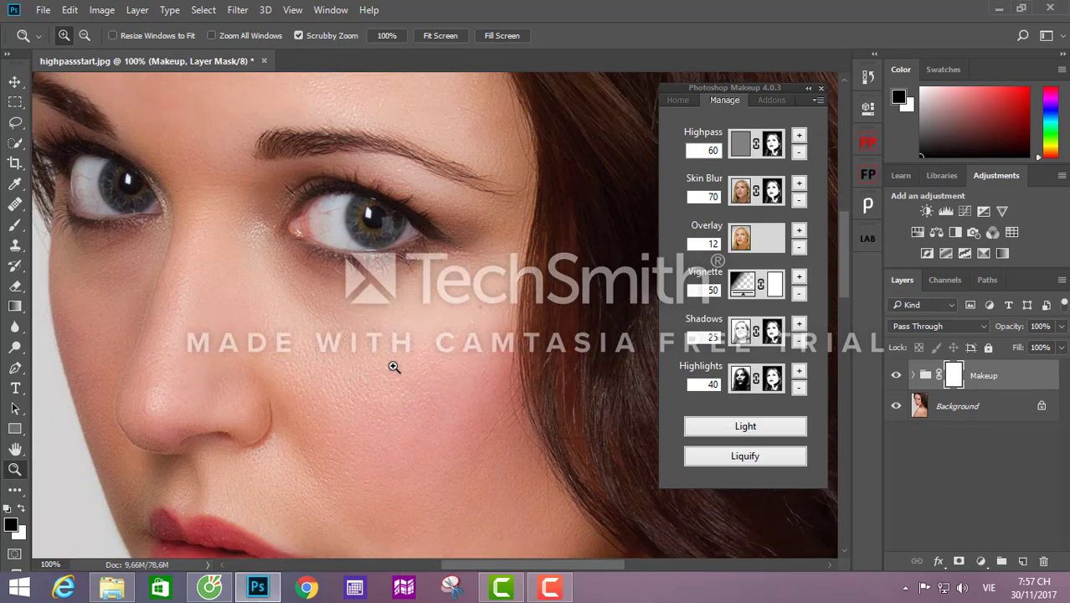
pyautogui.keyDown('alt'); pyautogui.click(394, 367); pyautogui.keyUp('alt')
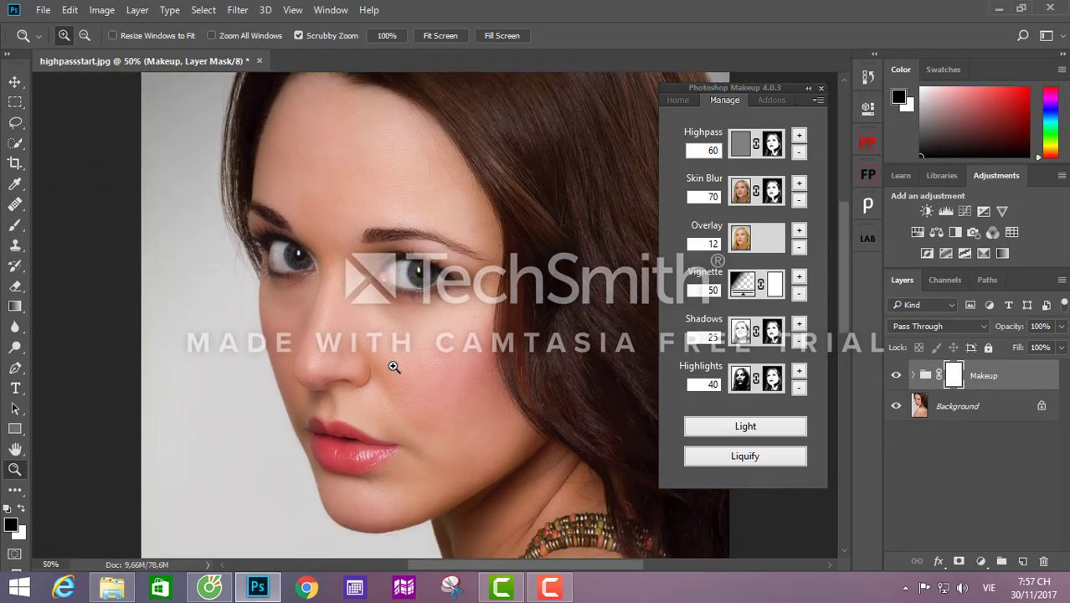
pyautogui.press('h')
pyautogui.moveTo(393, 367); pyautogui.dragTo(329, 298)
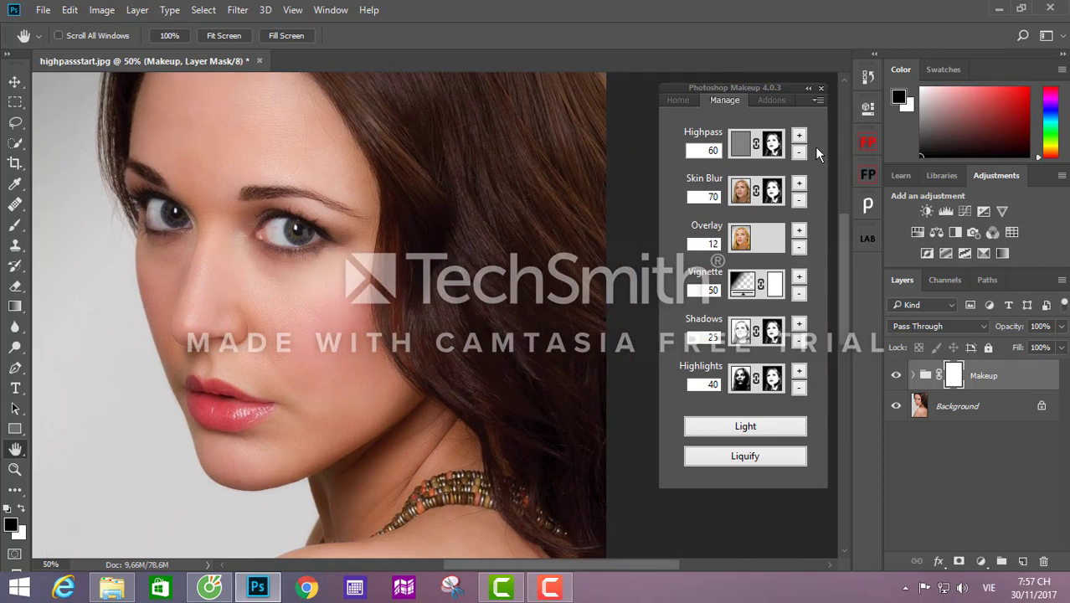
pyautogui.click(800, 136)
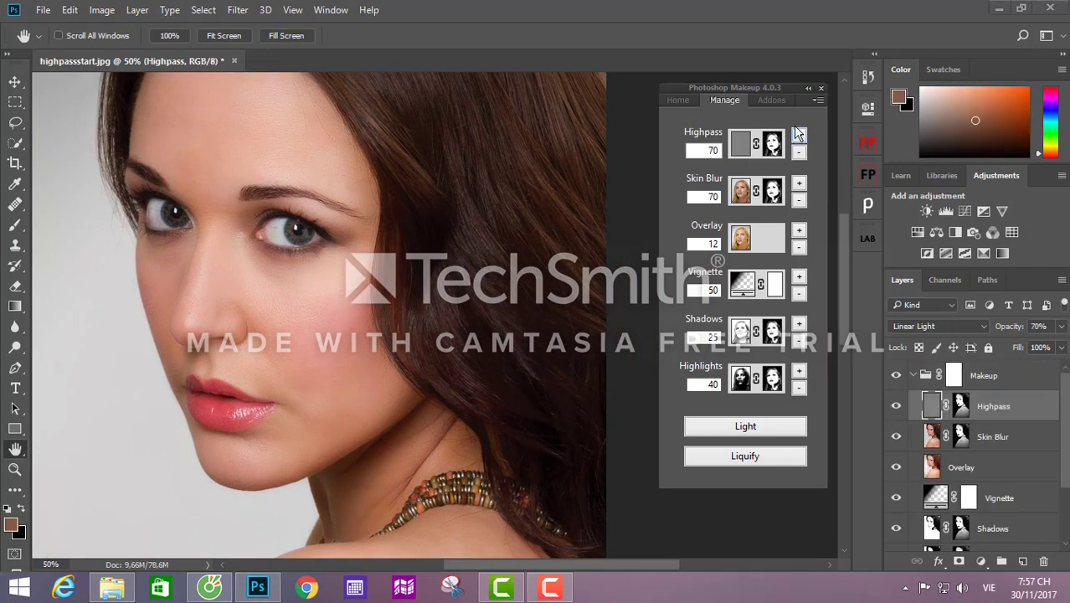
pyautogui.doubleClick(796, 154)
# - Set Skin Blur to 80 after zooming in to inspect the cheek texture
pyautogui.click(799, 184)
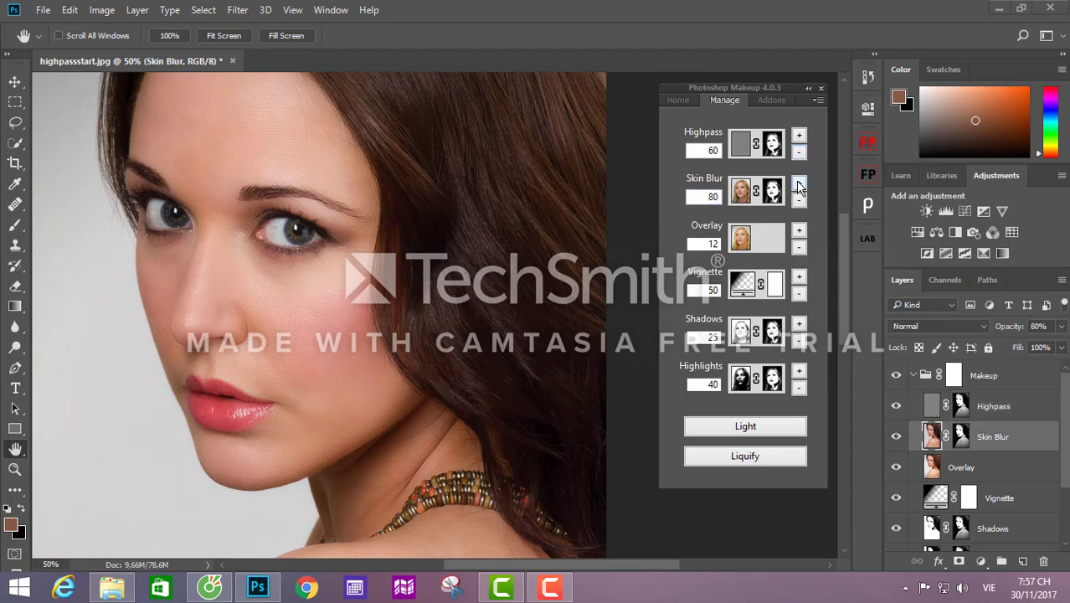
pyautogui.press('z')
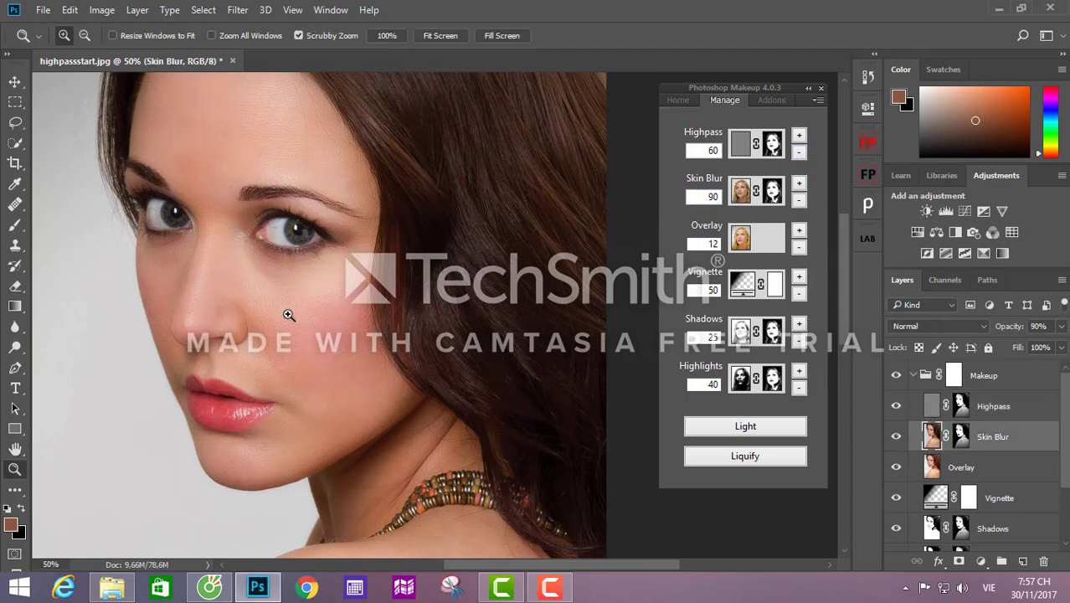
pyautogui.moveTo(289, 314); pyautogui.dragTo(280, 327)
pyautogui.click(279, 327)
pyautogui.click(280, 325)
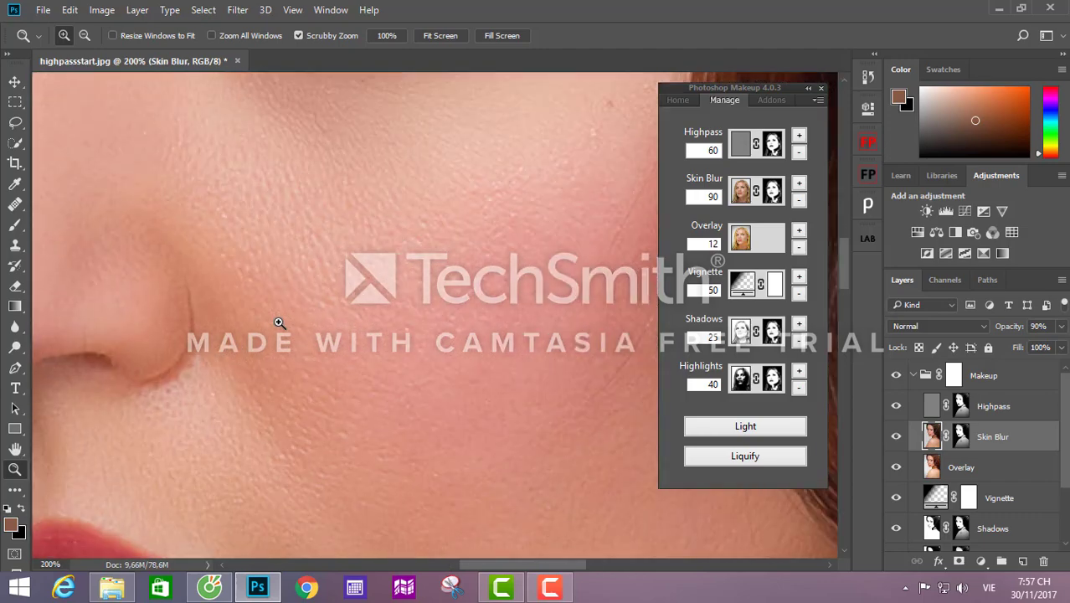
pyautogui.keyDown('alt'); pyautogui.click(279, 322); pyautogui.keyUp('alt')
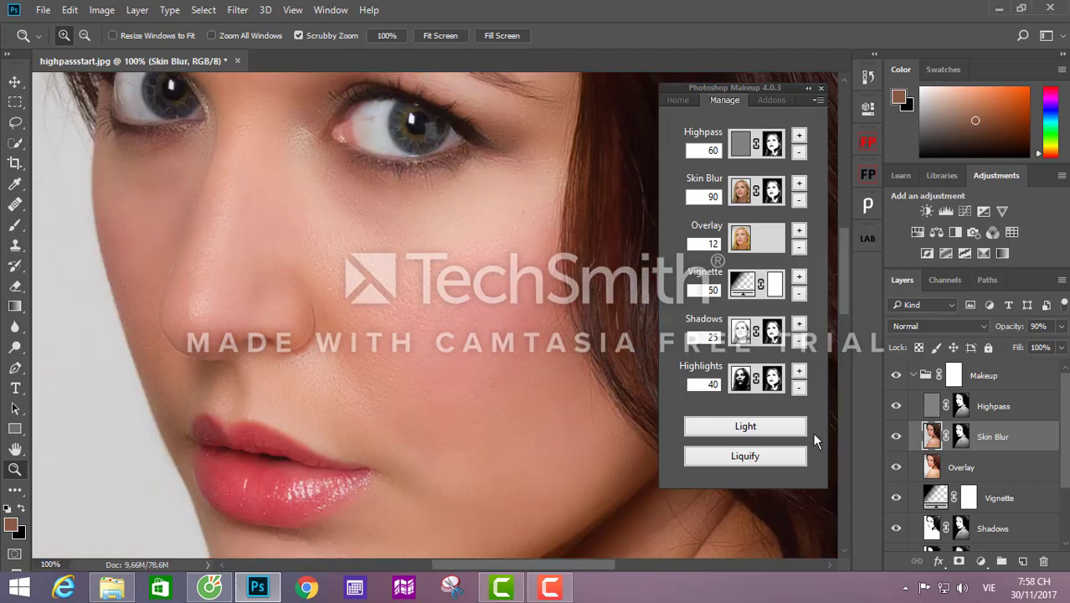
pyautogui.click(797, 201)
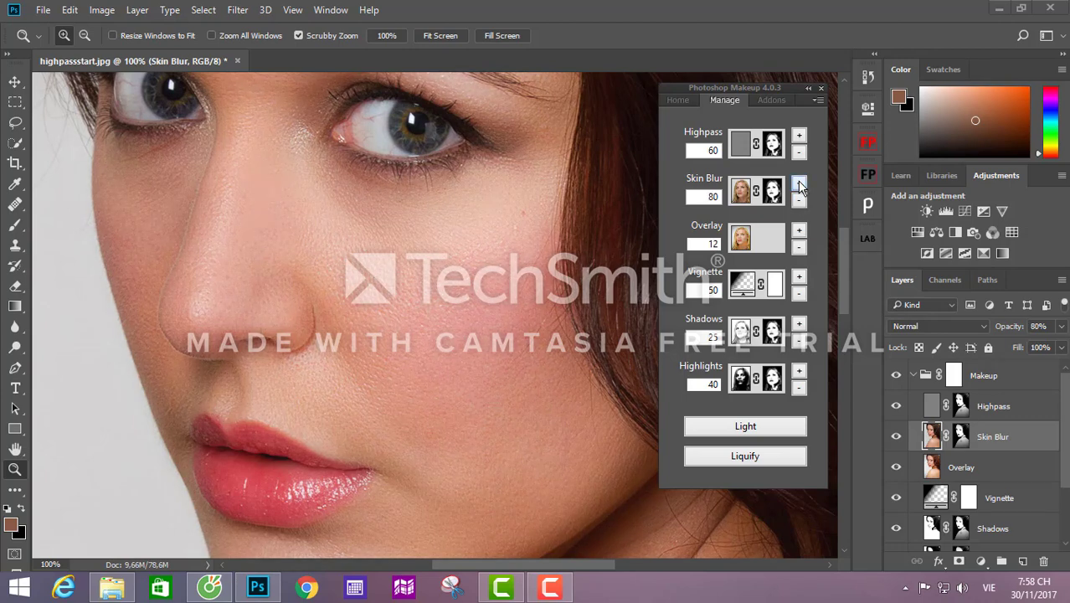
# - Raise Overlay to 82, toggle it to compare at 33.33% zoom, then set it to 72
pyautogui.click(800, 231)
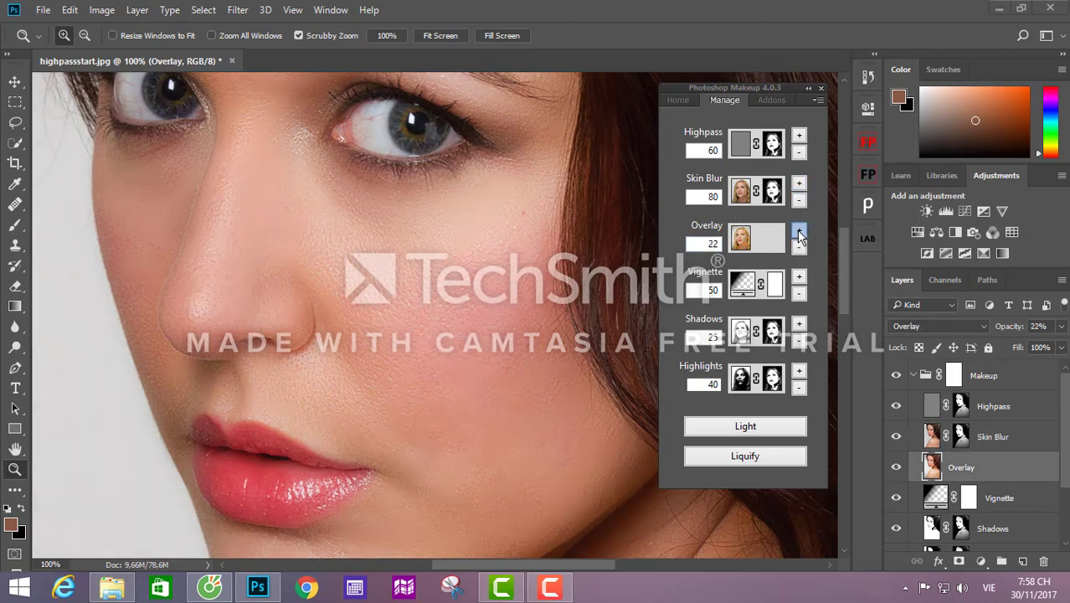
pyautogui.click(799, 231)
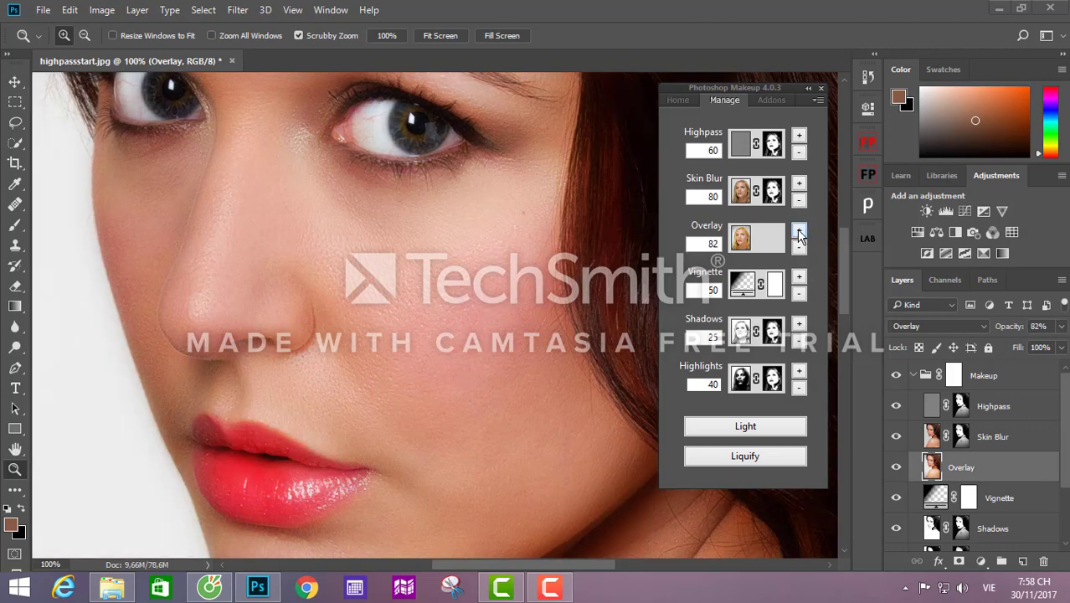
pyautogui.click(895, 469)
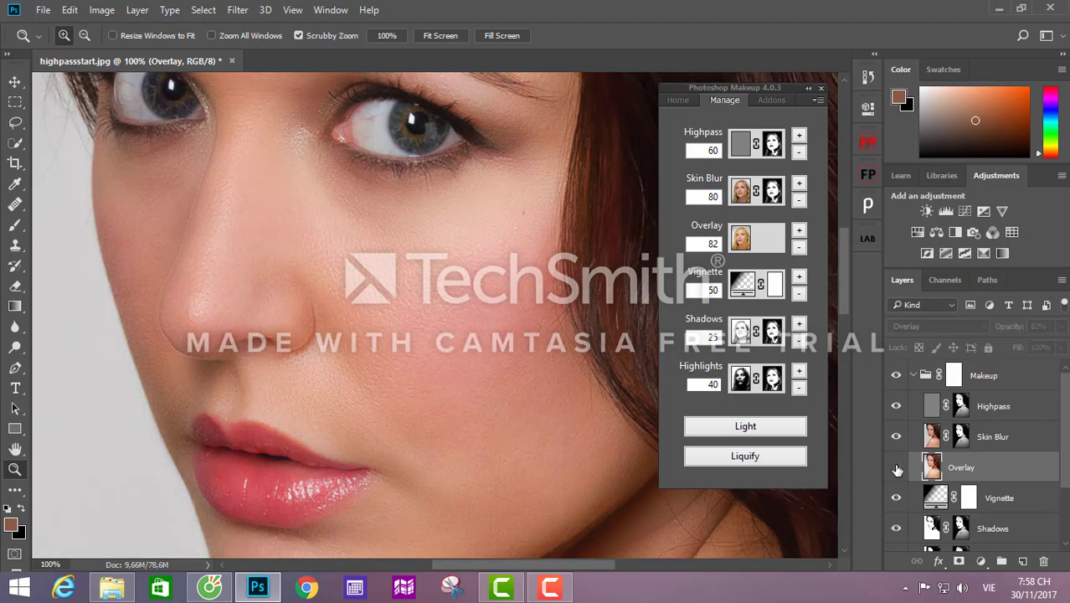
pyautogui.click(895, 469)
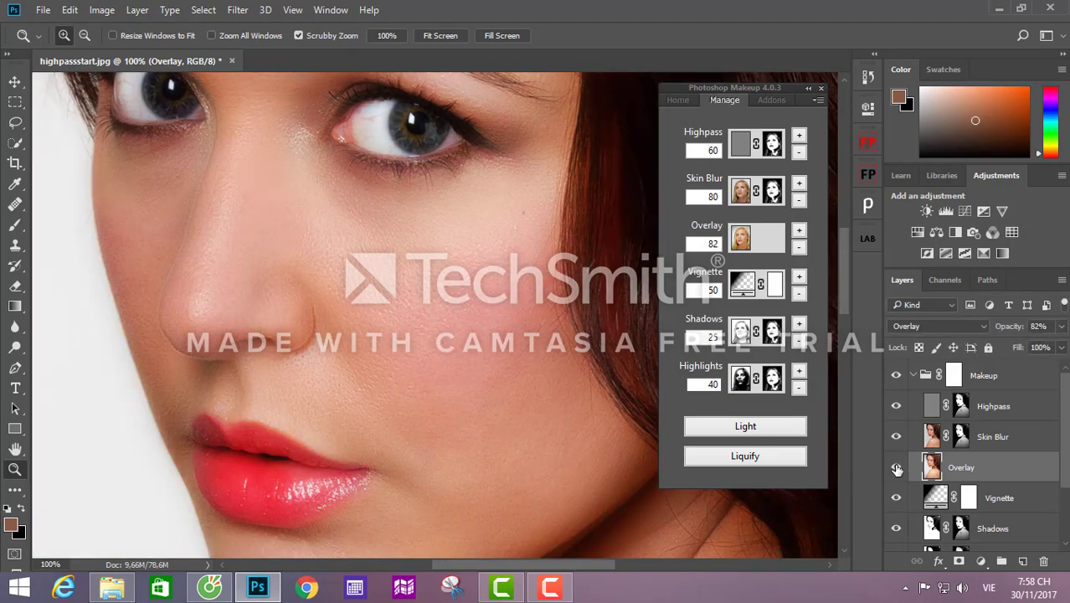
pyautogui.hotkey('ctrl', '-')
pyautogui.hotkey('ctrl', '-')
pyautogui.hotkey('ctrl', '-')
pyautogui.click(896, 470)
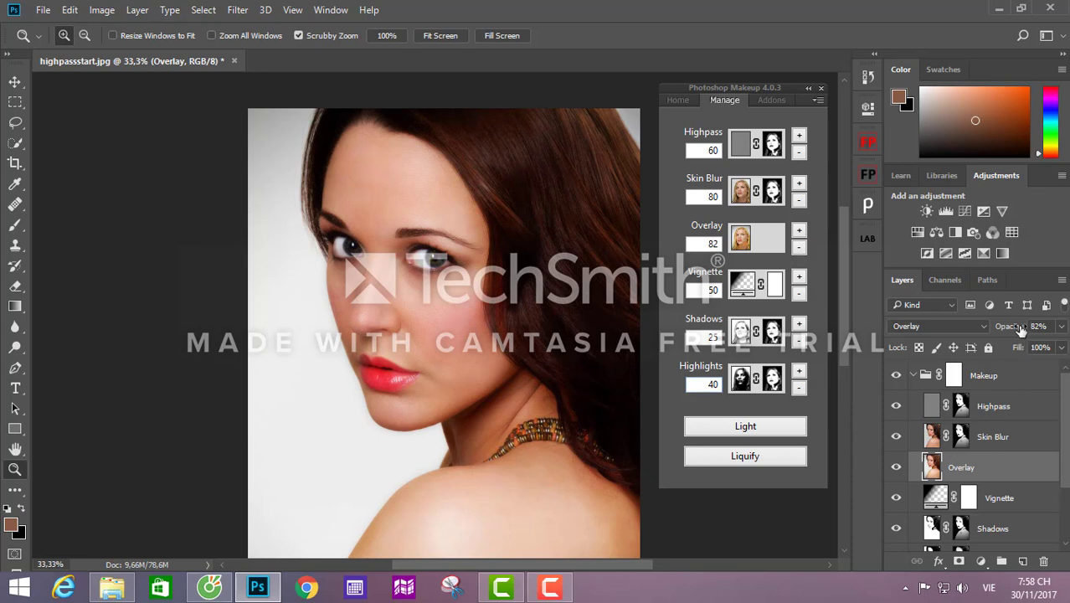
pyautogui.click(799, 248)
pyautogui.click(798, 248)
pyautogui.click(798, 247)
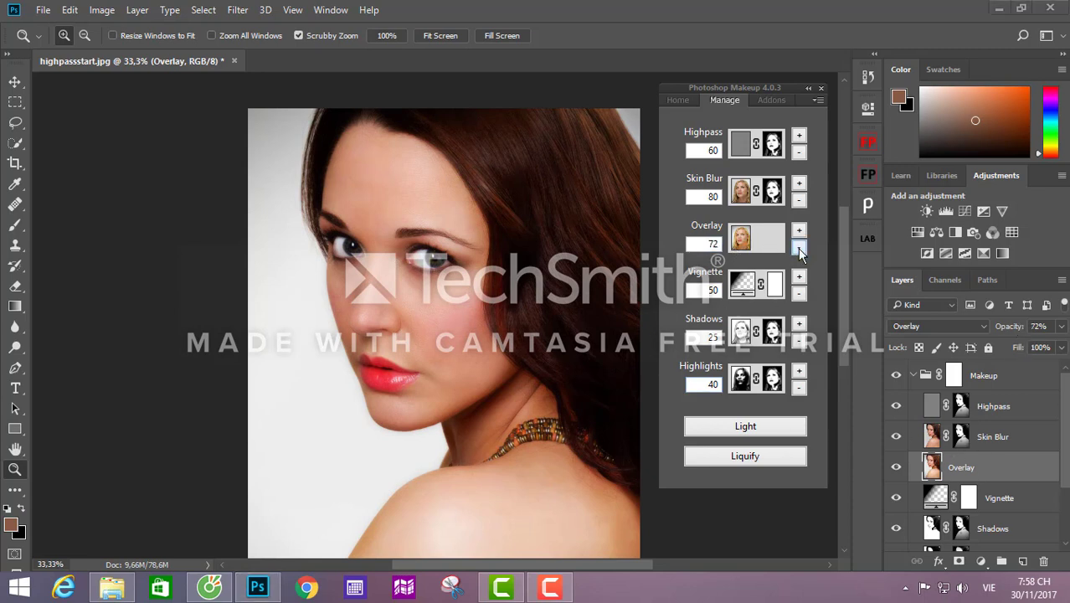